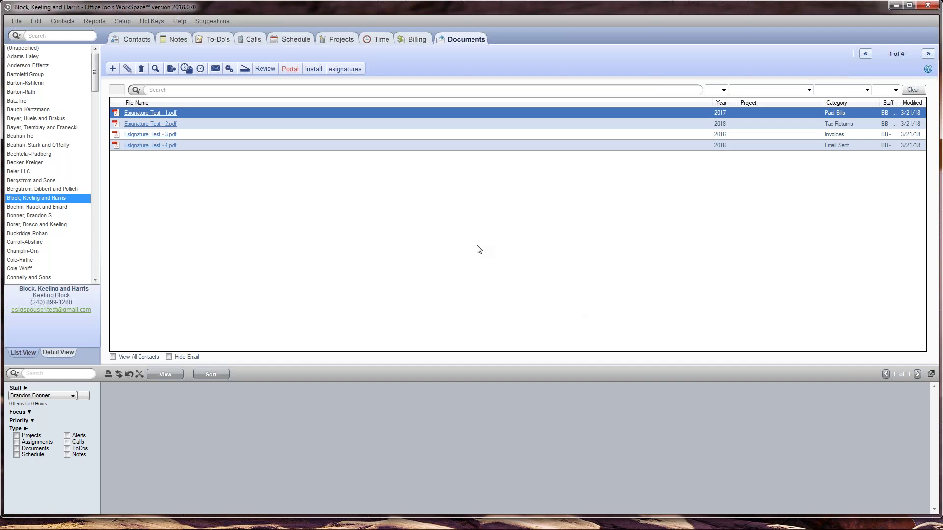
- Open the esignatures settings from the My Company information and settings
click(118, 21)
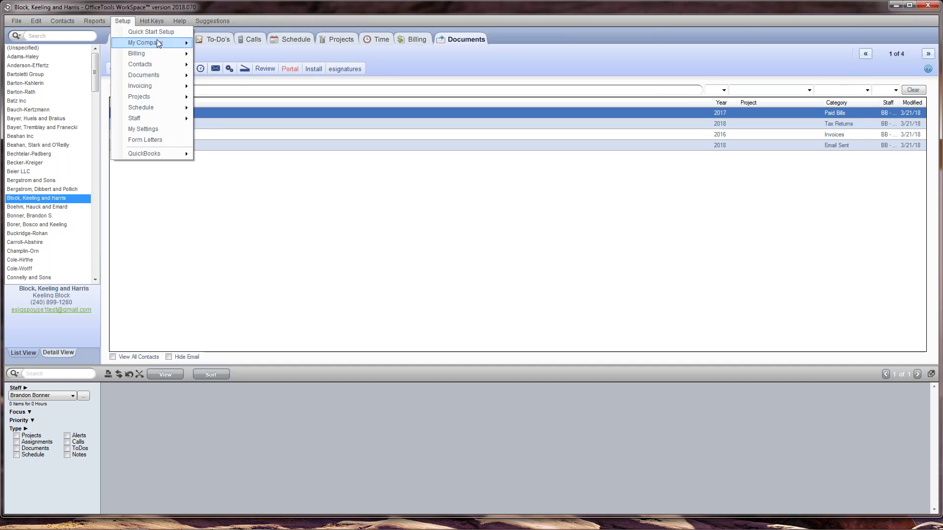
mouse_move(157, 40)
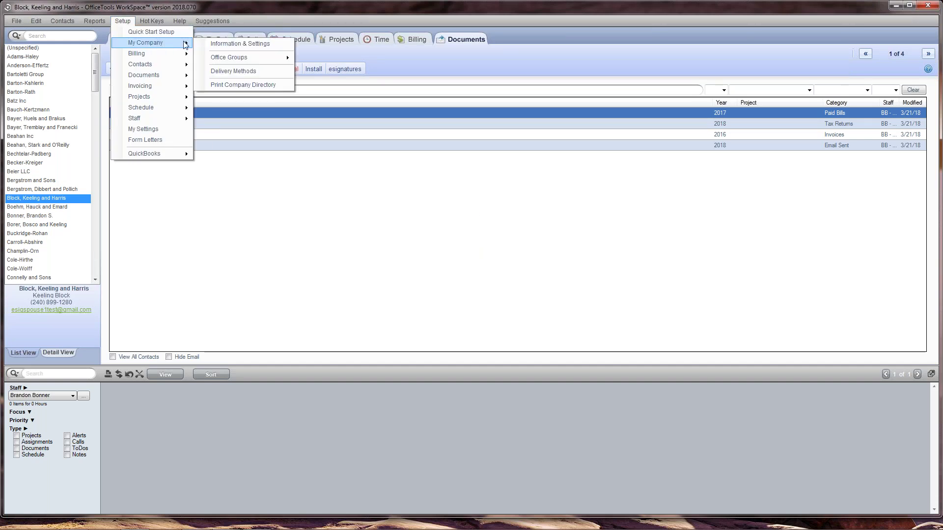
click(217, 46)
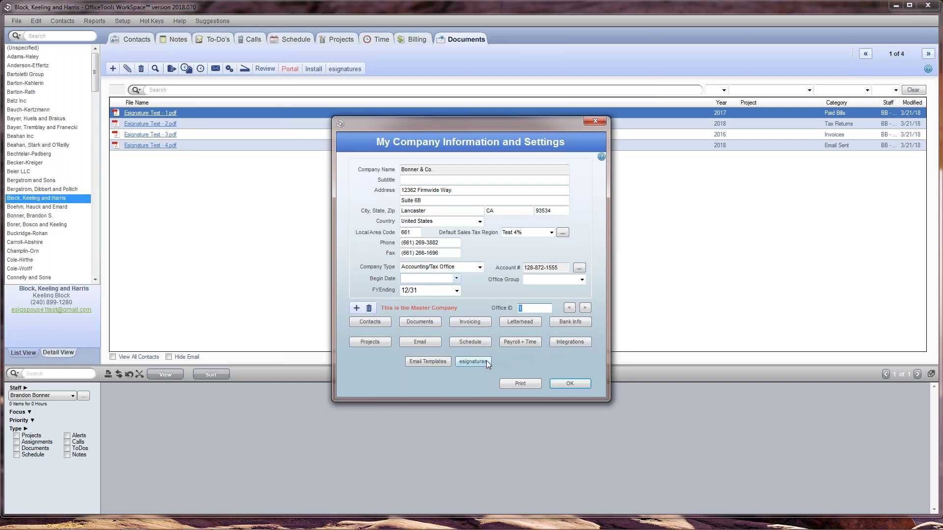
click(472, 361)
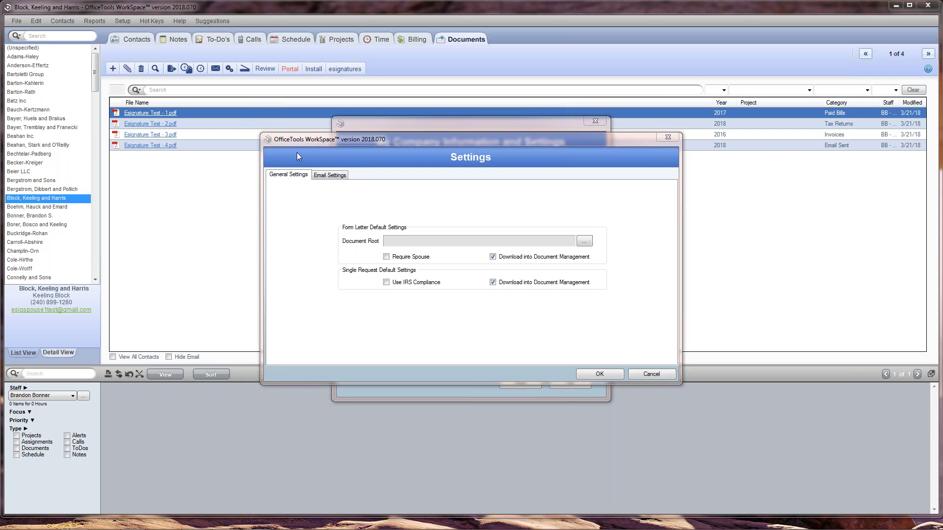
- Examine the esignature email settings: the header image and the custom paragraphs for the request, declined and completed notifications
click(329, 175)
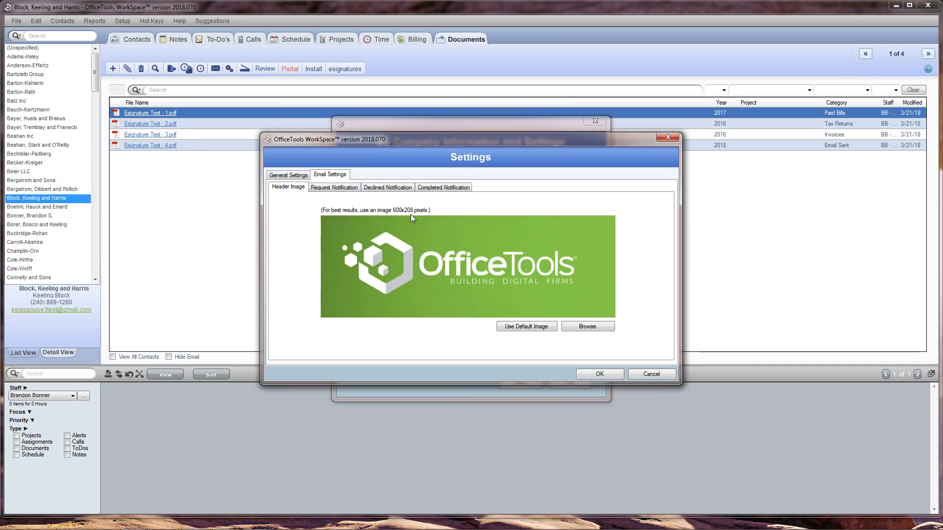
click(340, 194)
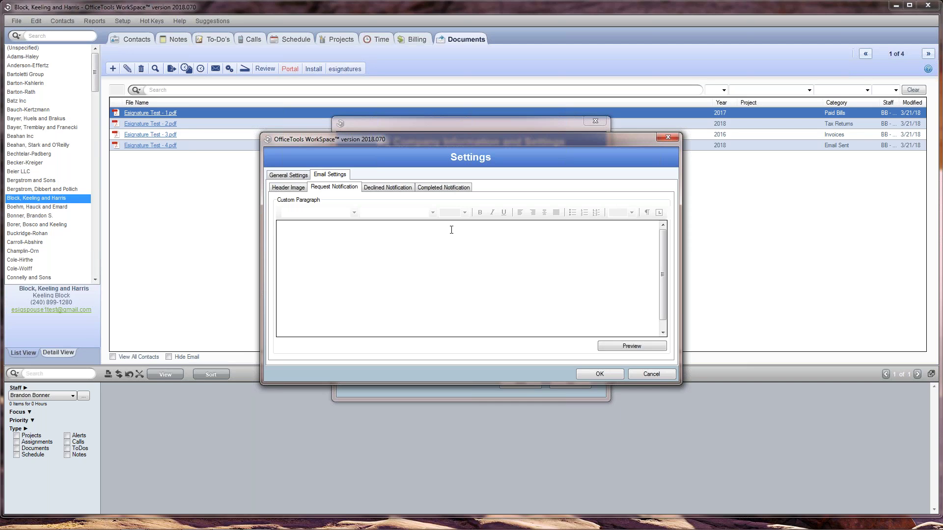
click(404, 189)
click(445, 190)
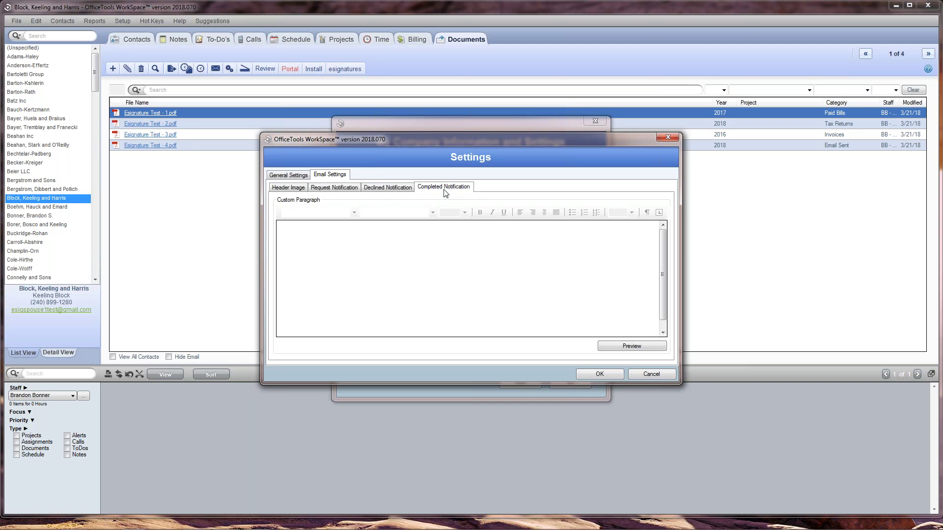
click(352, 192)
click(373, 192)
click(436, 191)
click(347, 192)
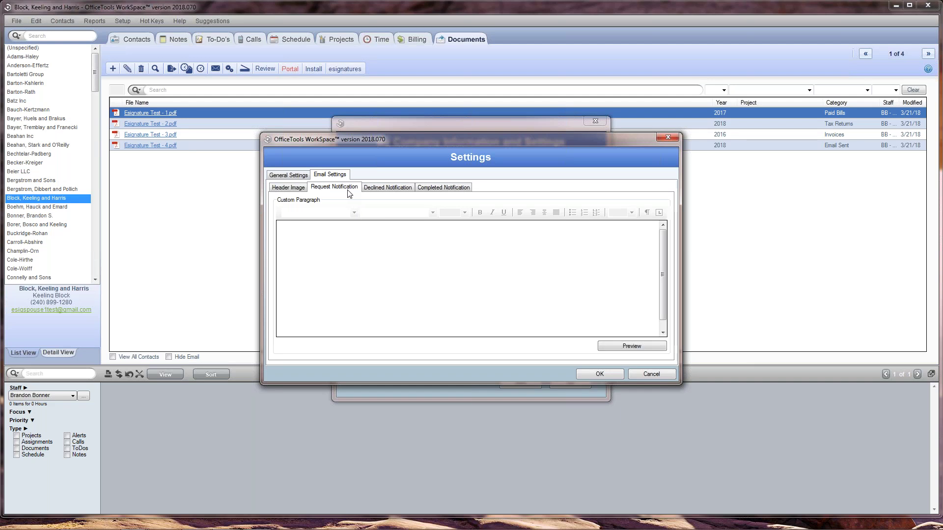
click(381, 190)
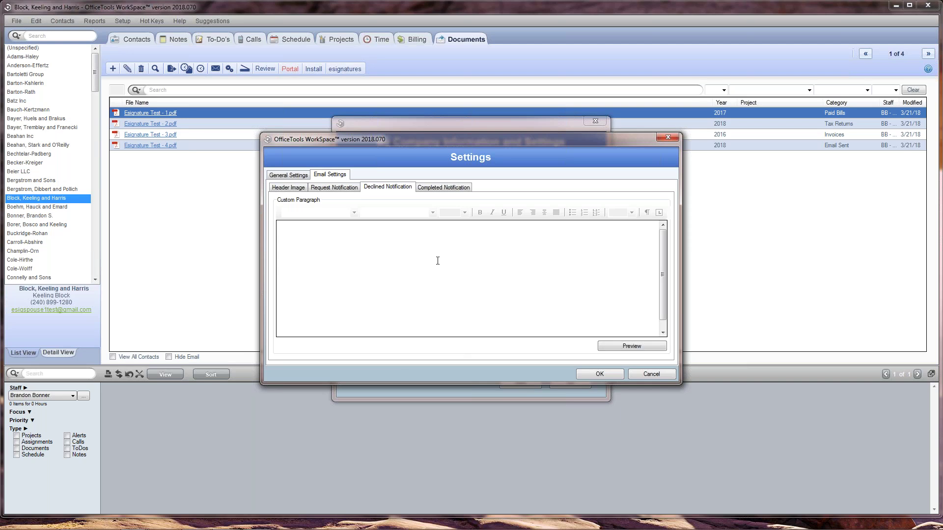
click(444, 189)
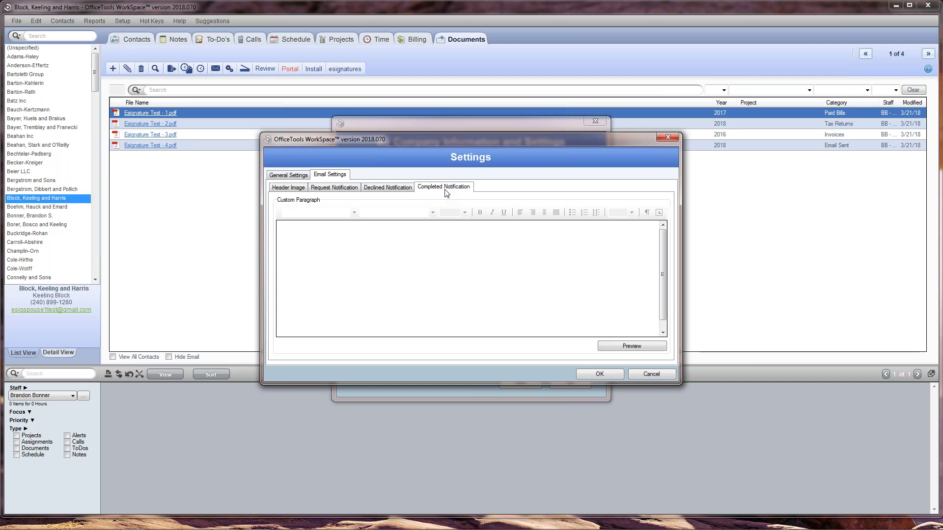
- Preview the Completed Notification email, read through its content, and close the preview and company settings without making changes
click(445, 245)
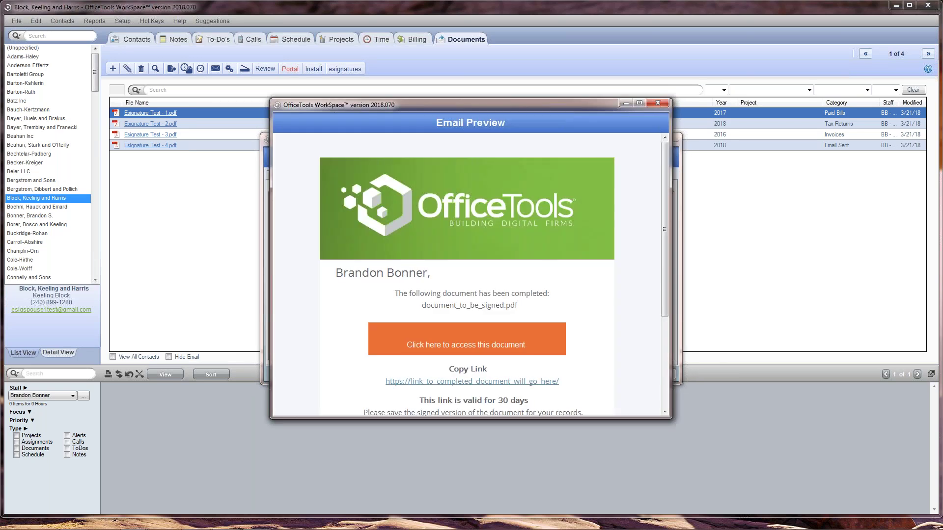
scroll(501, 323, down, 3)
scroll(491, 273, up, 2)
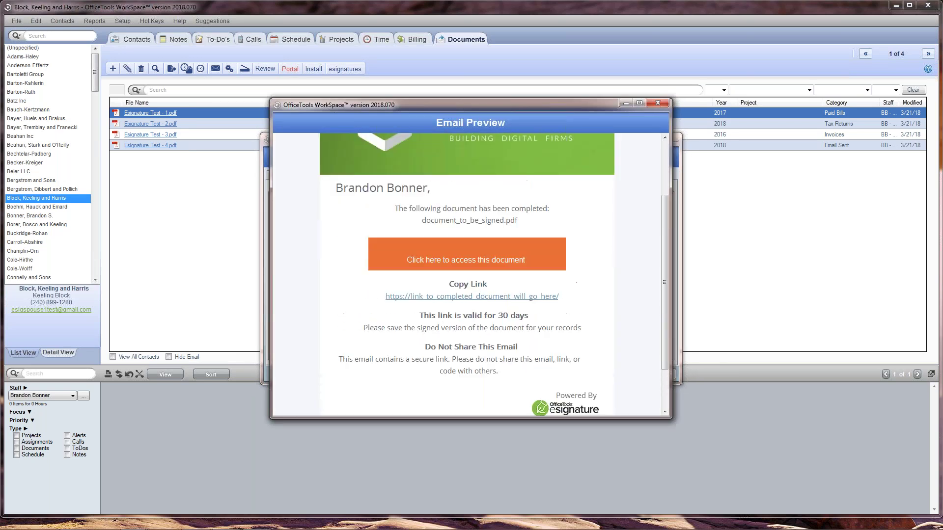
drag(491, 109, 731, 96)
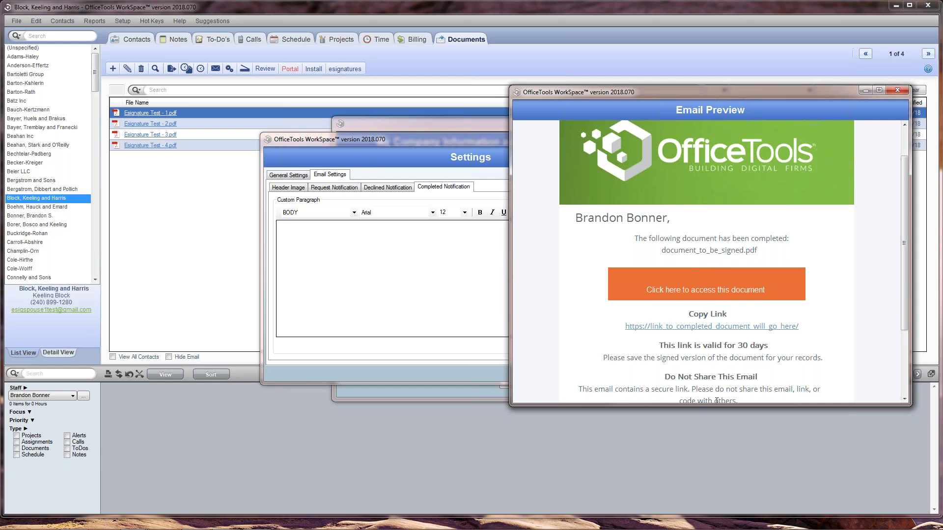
scroll(692, 366, down, 3)
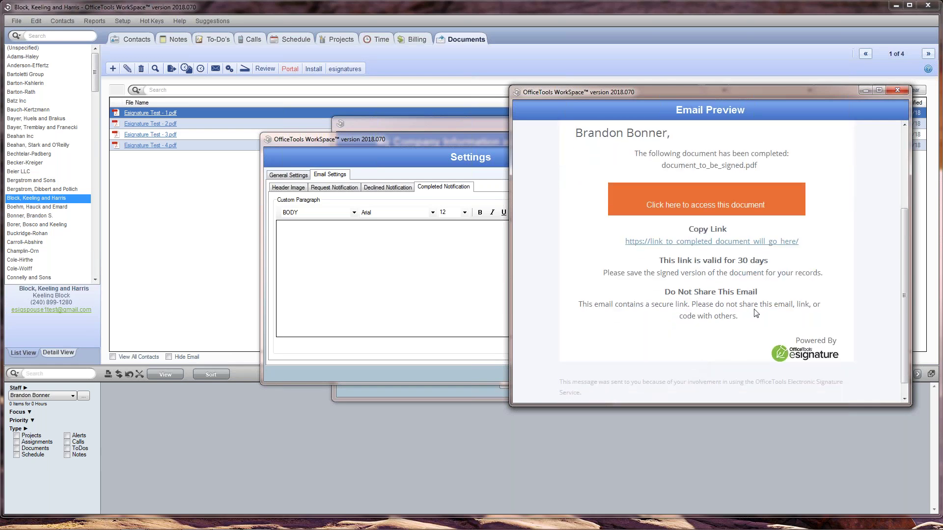
click(890, 91)
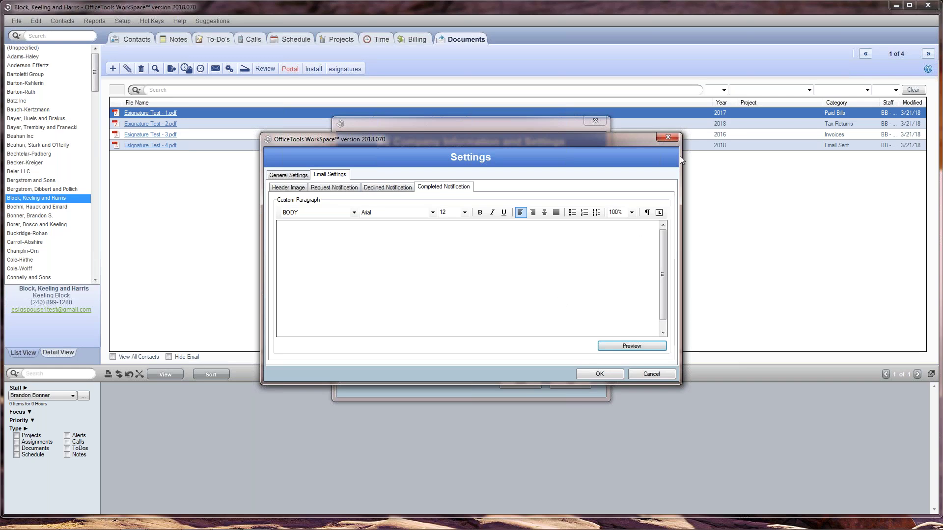
click(674, 137)
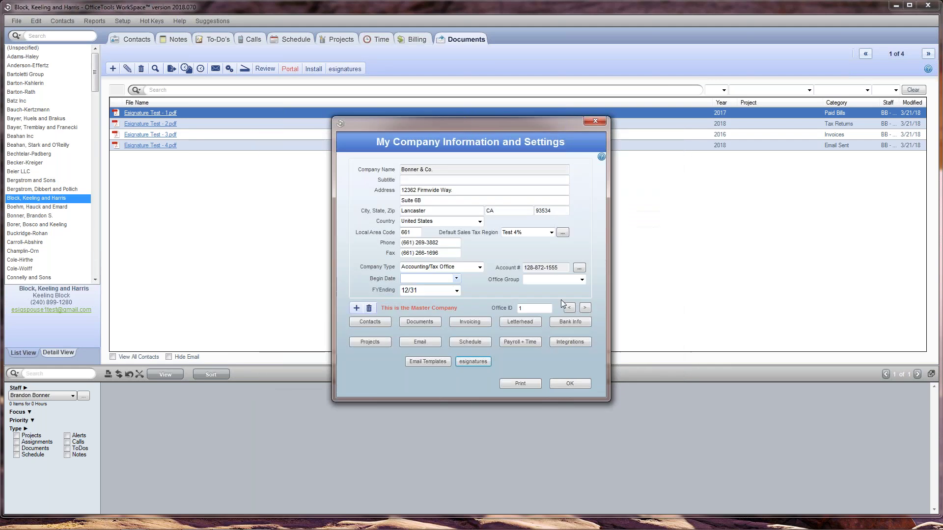
click(569, 383)
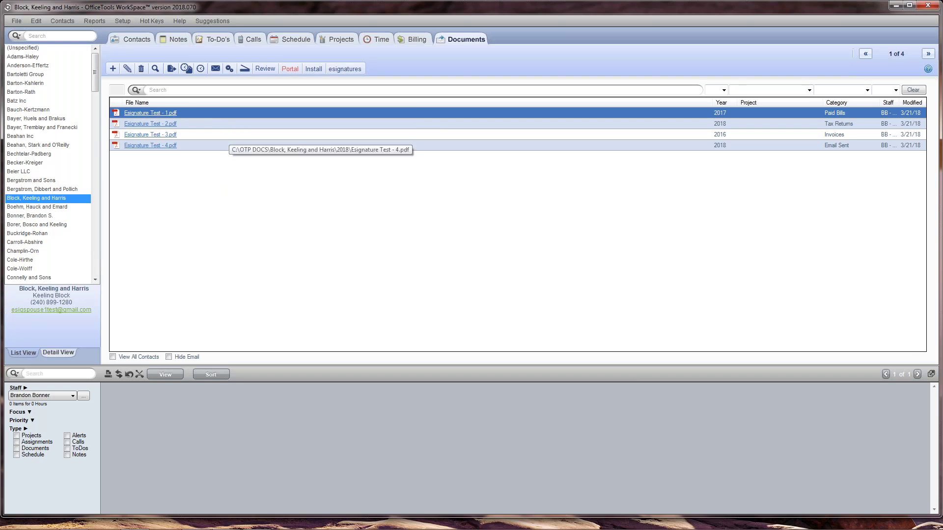
- Open Esignature Test - 1.pdf in the Signature Placement Form and look through its page thumbnails, returning to page 1
click(344, 69)
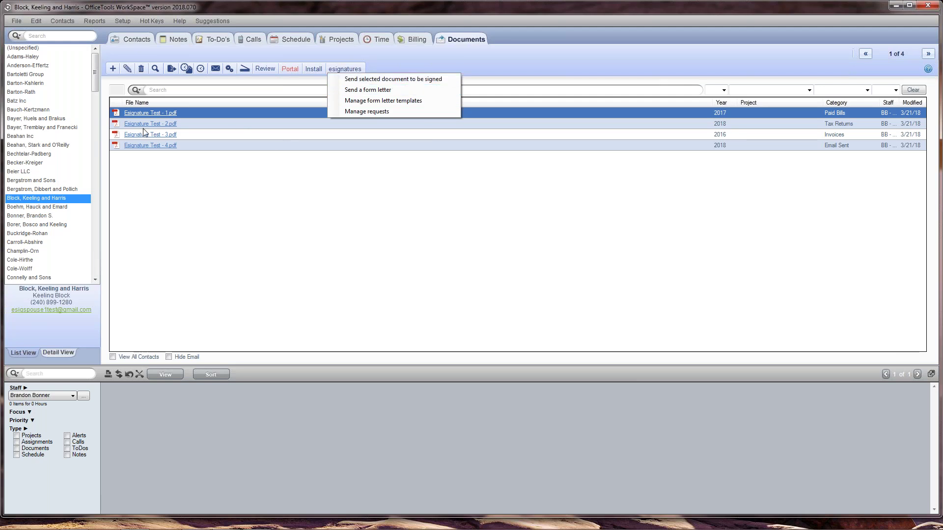
click(353, 83)
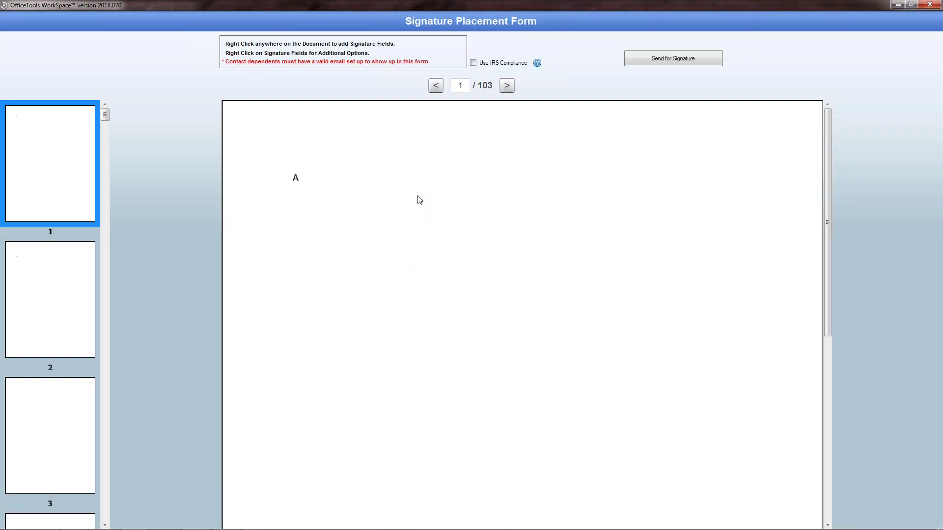
scroll(50, 288, down, 2)
scroll(50, 288, down, 12)
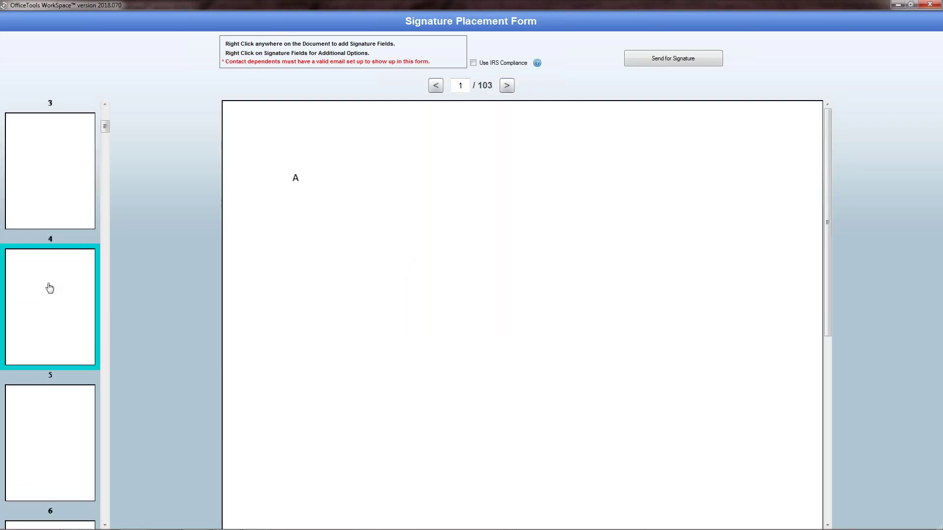
drag(104, 146, 104, 431)
drag(107, 389, 105, 114)
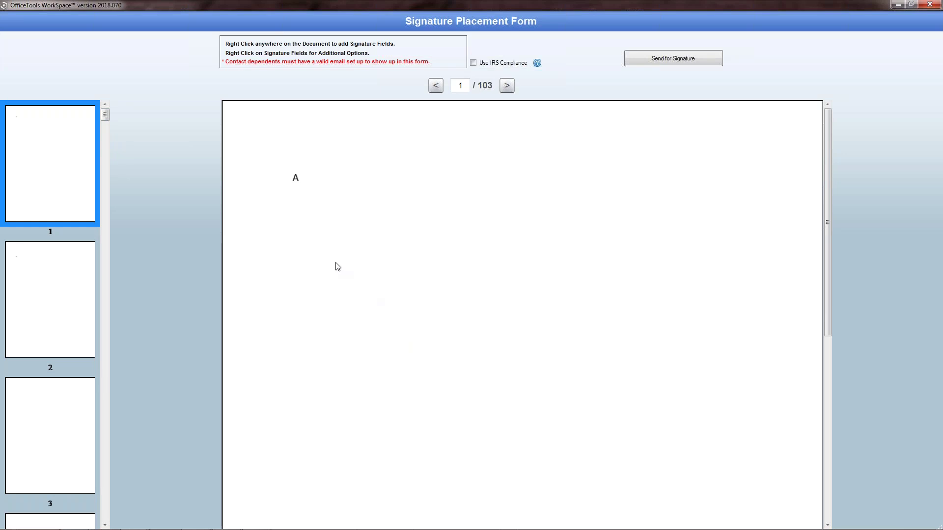
- Add a signature field for the primary contact below the letter A on page 1, widen it and shift it toward the page centre
right_click(311, 255)
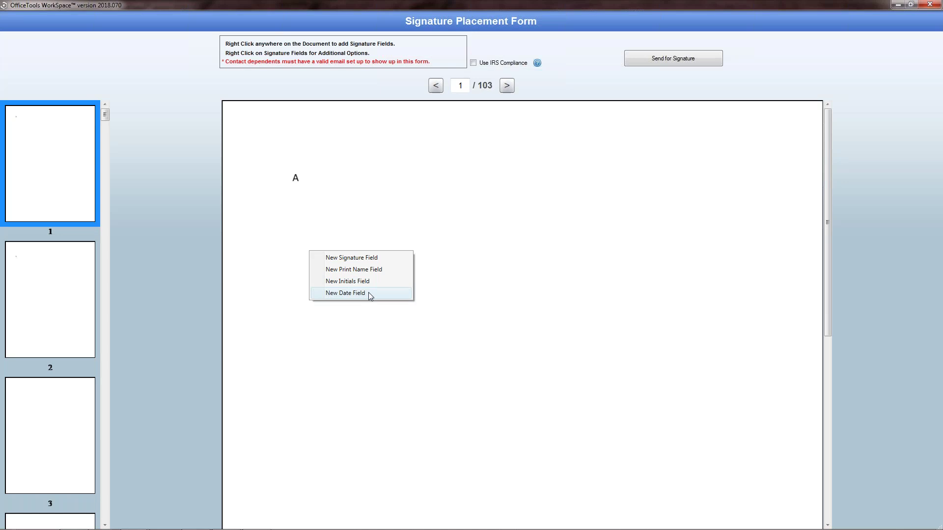
click(376, 258)
drag(375, 251, 520, 251)
mouse_move(340, 248)
mouse_down()
mouse_move(375, 212)
mouse_move(561, 354)
mouse_move(435, 259)
mouse_move(402, 413)
mouse_move(425, 261)
mouse_up()
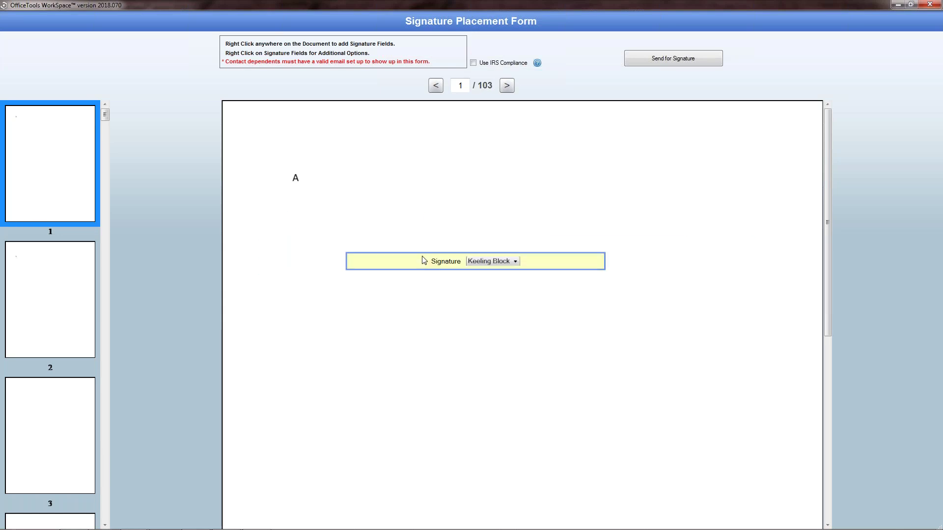
- Check which signers the signature field offers and briefly bring the contact's document list back into view behind the form
click(514, 262)
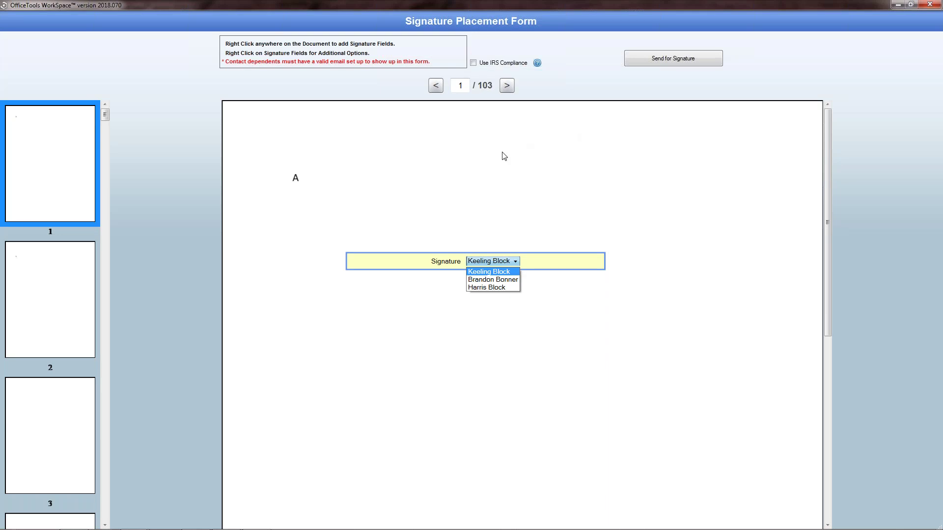
click(476, 18)
double_click(480, 6)
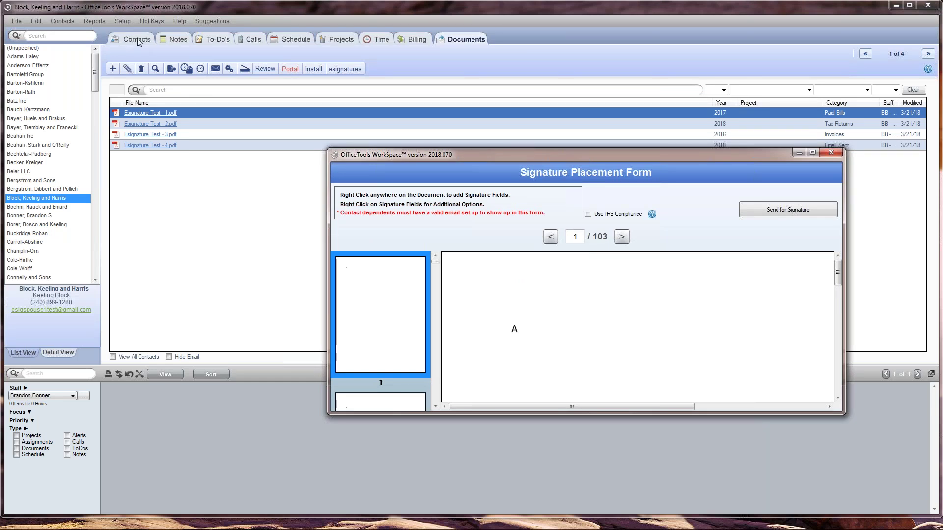
double_click(596, 154)
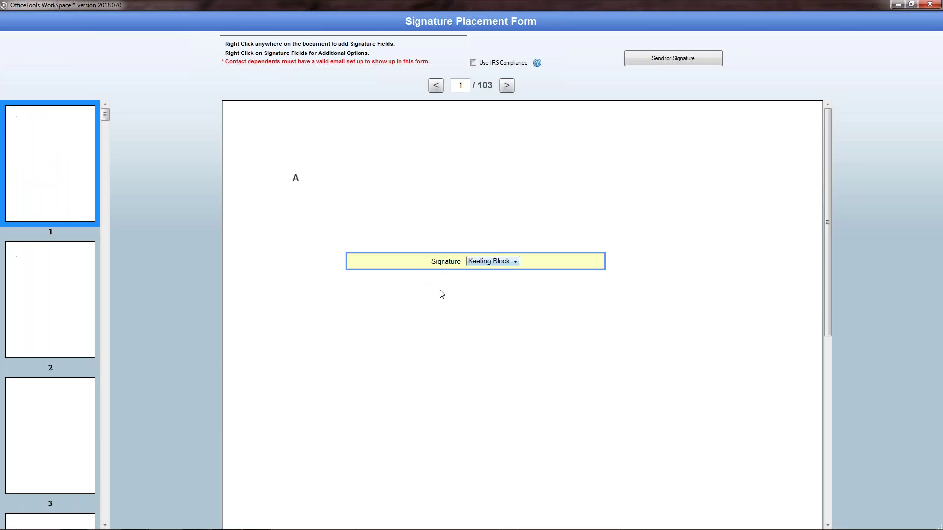
- Add a second signature field directly below the first, match its width and alignment, and assign it to the last listed signer
right_click(348, 285)
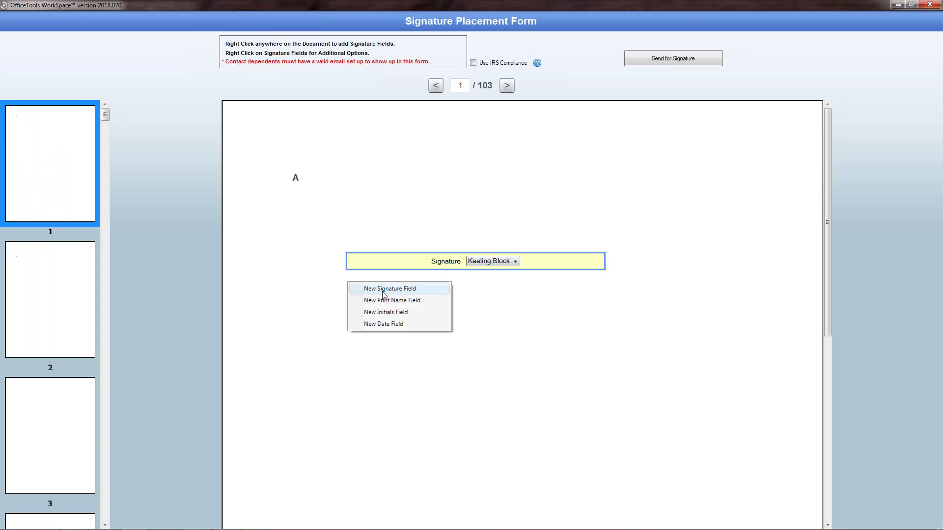
click(388, 289)
drag(320, 283, 366, 286)
mouse_move(441, 285)
mouse_down()
mouse_move(621, 303)
mouse_move(606, 303)
mouse_up()
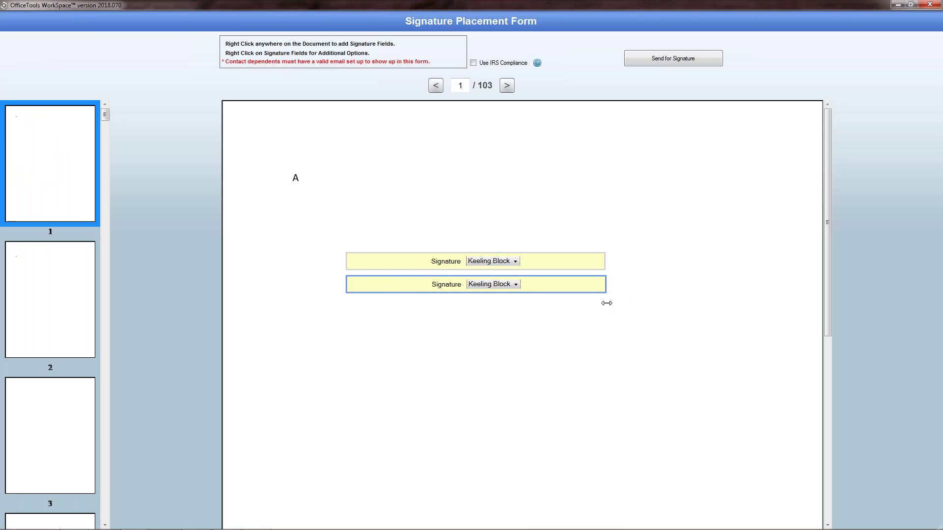
click(475, 287)
click(486, 310)
- Add a date field for the primary contact and place it just right of the first signature field
right_click(623, 258)
click(664, 300)
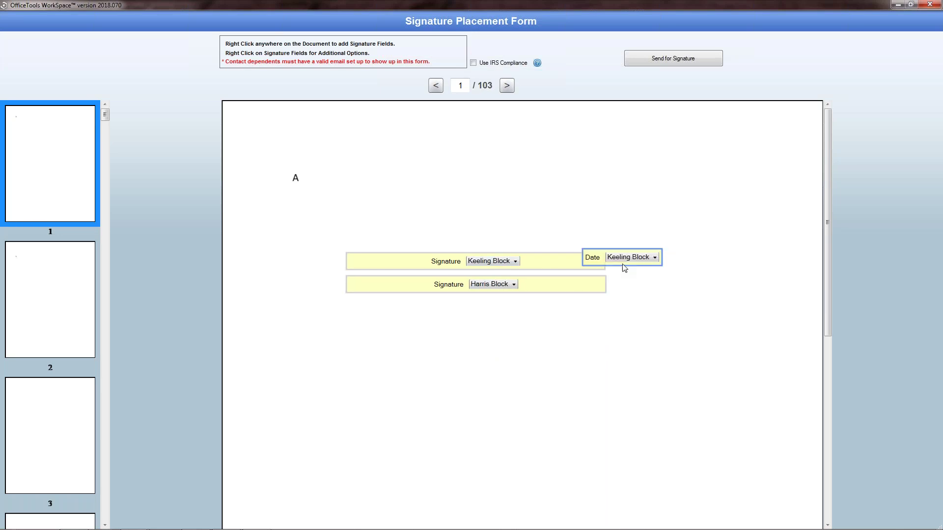
mouse_move(601, 264)
mouse_down()
mouse_move(643, 272)
mouse_move(633, 269)
mouse_up()
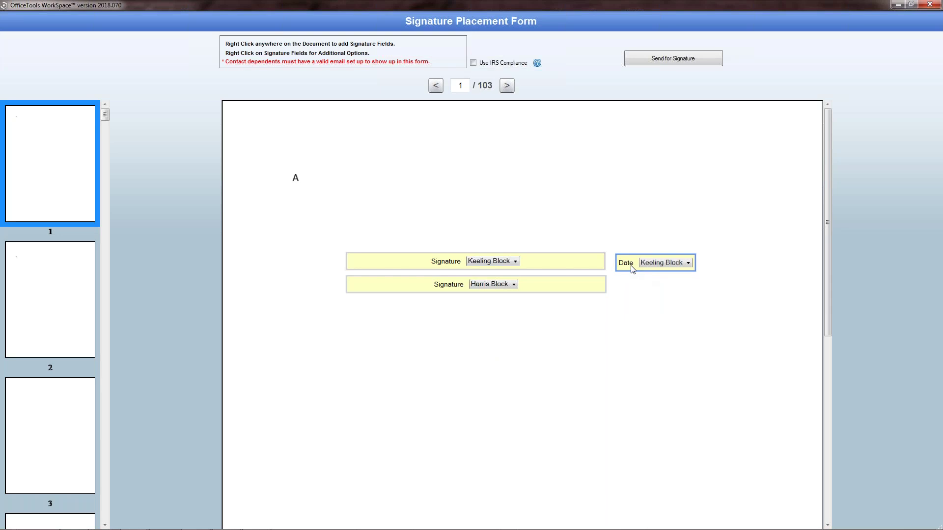
- Add a date field beside the second signature, assign it to that field's signer, and align both date fields with their signature rows
right_click(626, 284)
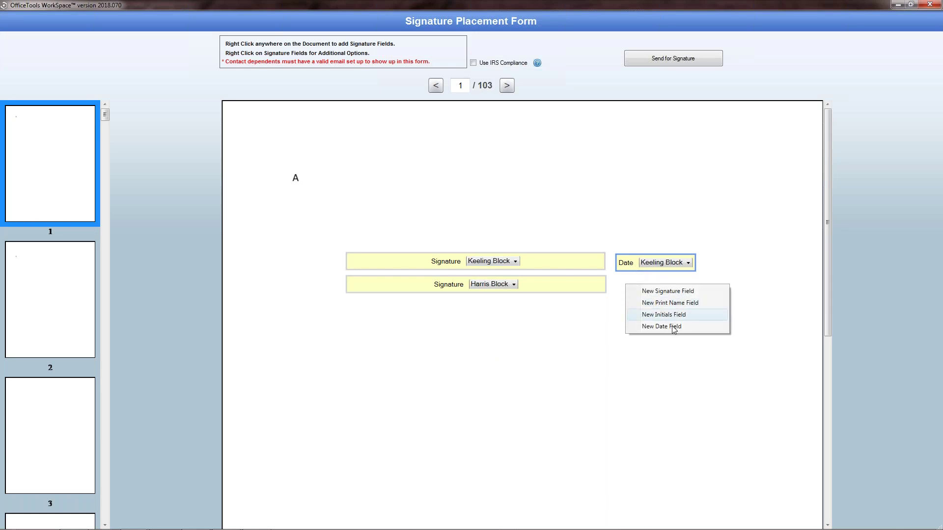
click(671, 327)
drag(599, 288, 630, 290)
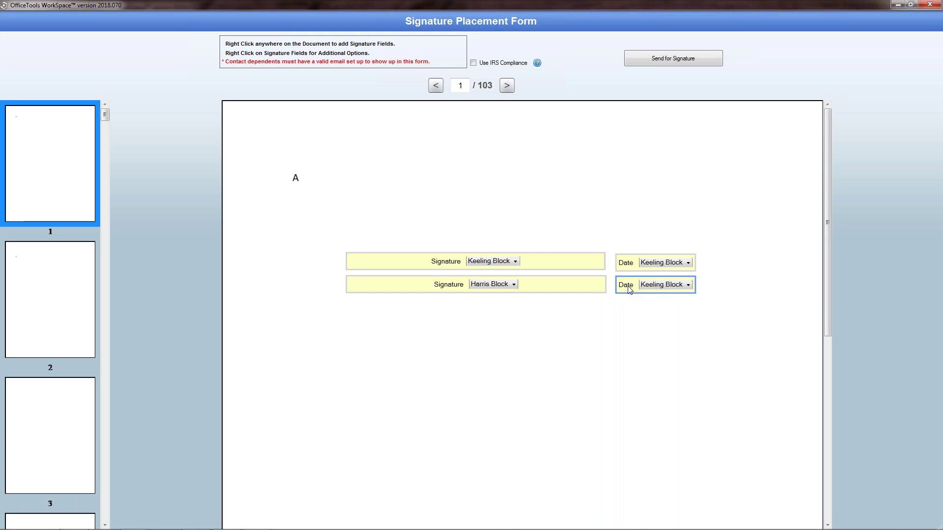
click(653, 287)
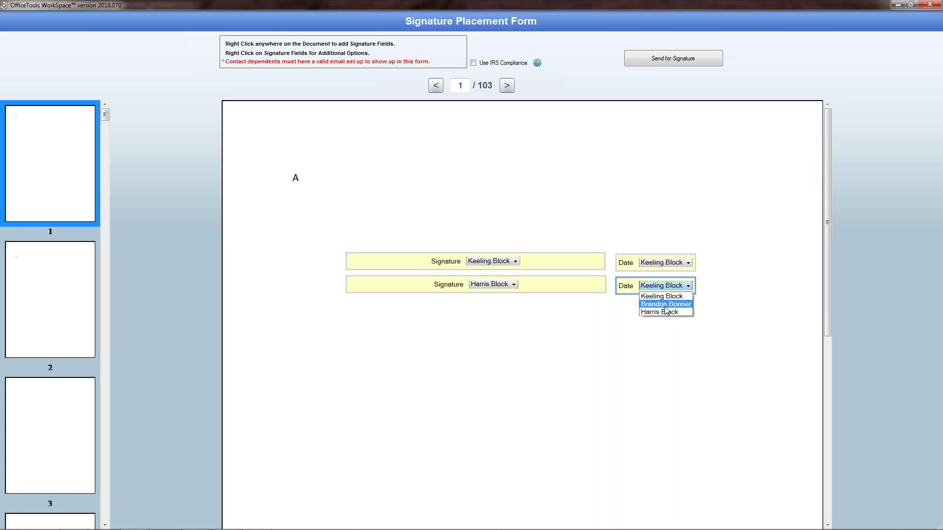
click(666, 312)
drag(628, 267, 632, 281)
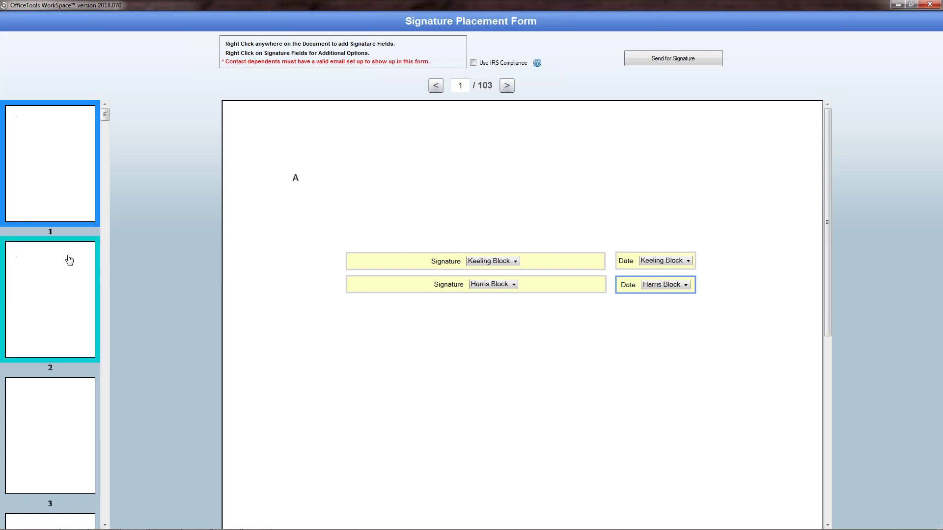
- Send the document out for signatures from the placement form and confirm the upload
right_click(349, 367)
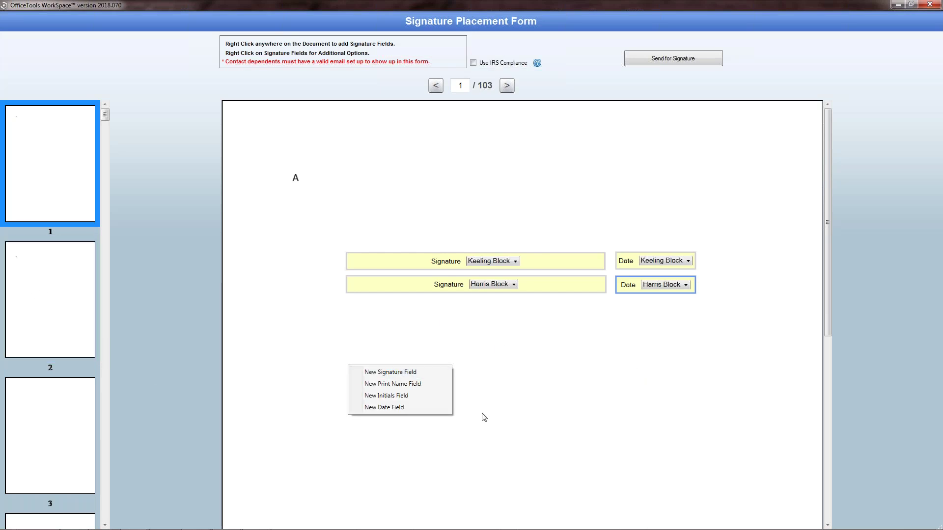
click(497, 417)
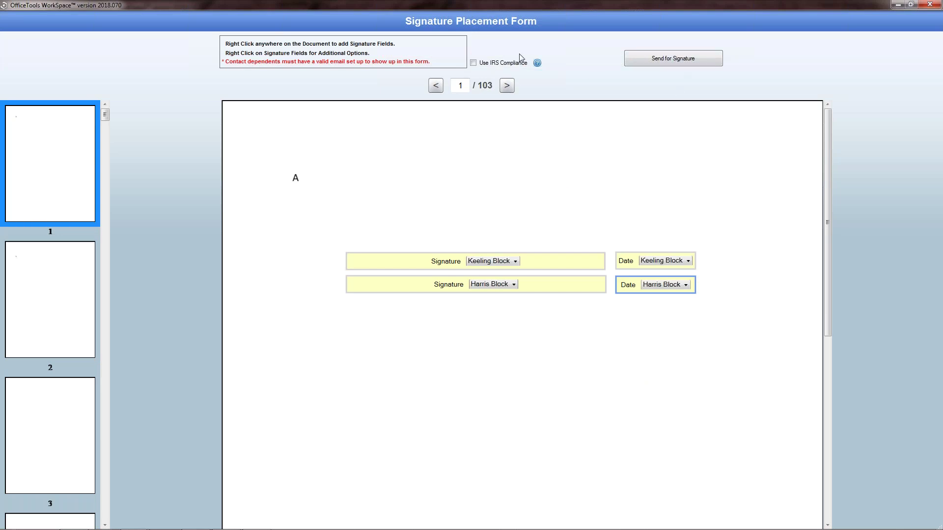
mouse_move(536, 65)
click(700, 66)
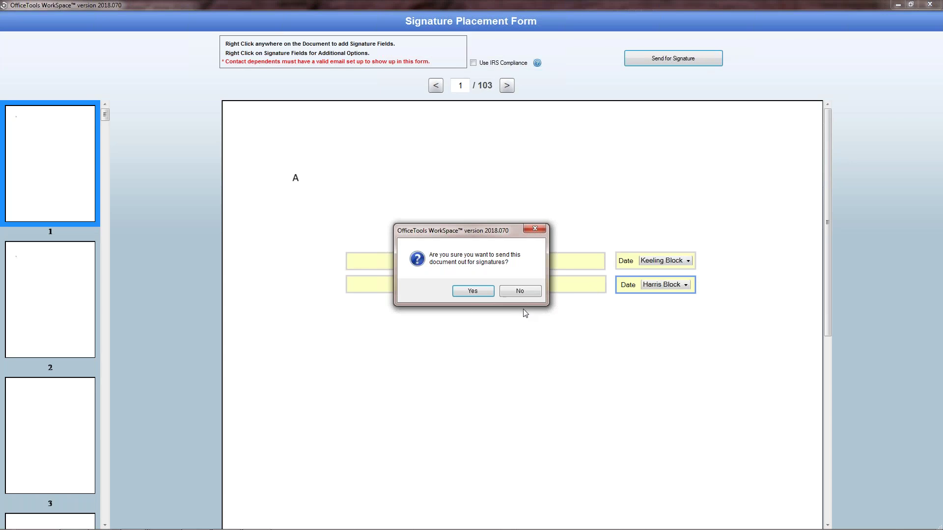
click(476, 291)
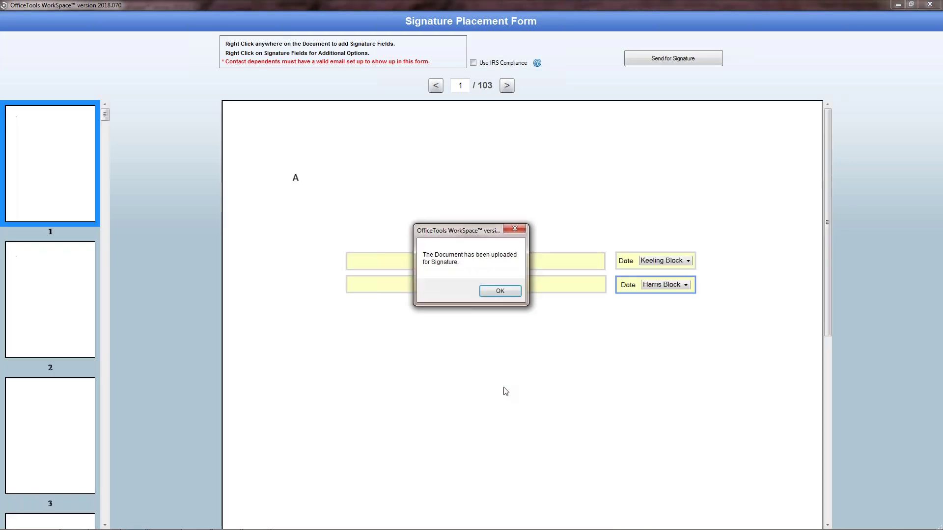
click(501, 291)
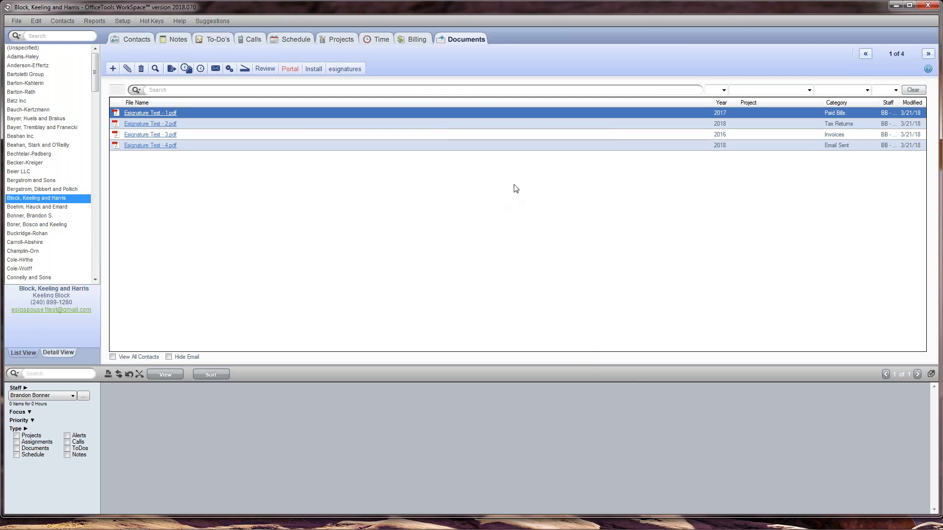
- Open the esignature request manager and expand its filter options and activity feed to review the sent request
click(358, 72)
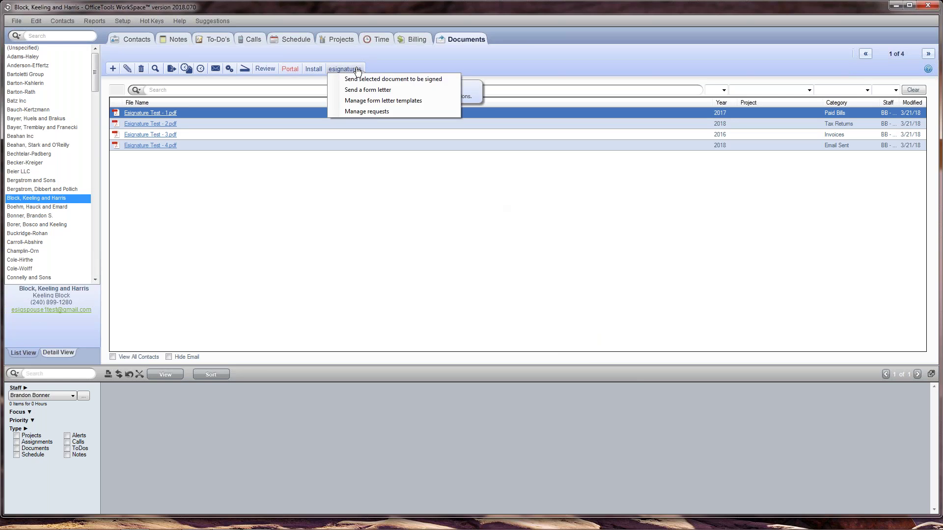
click(391, 111)
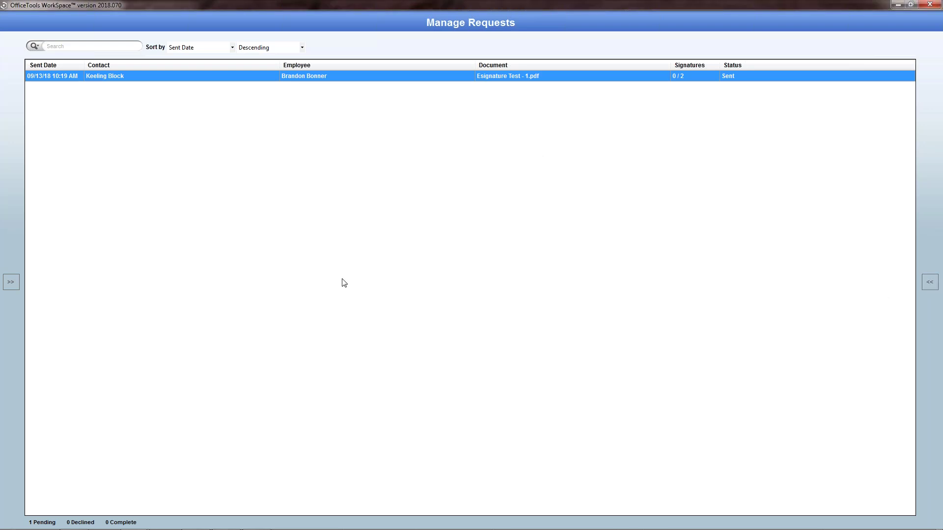
click(16, 283)
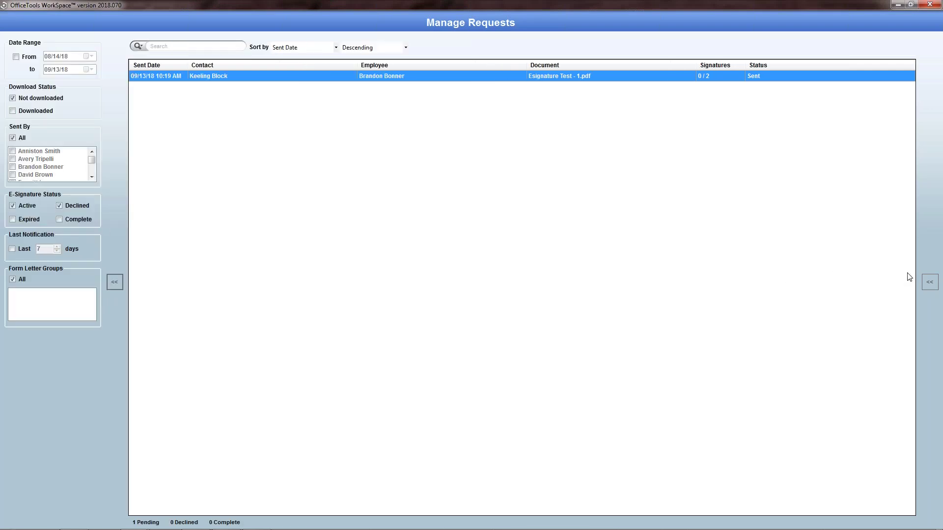
click(930, 282)
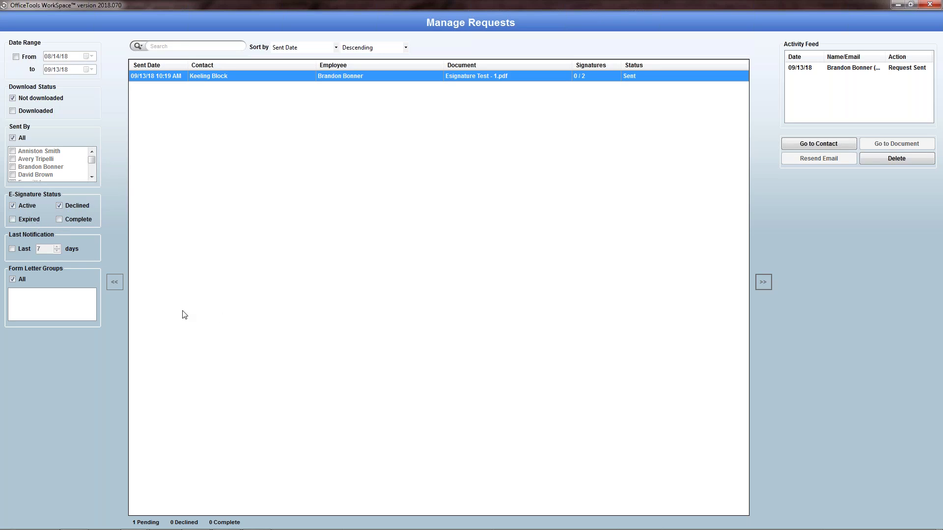
click(115, 282)
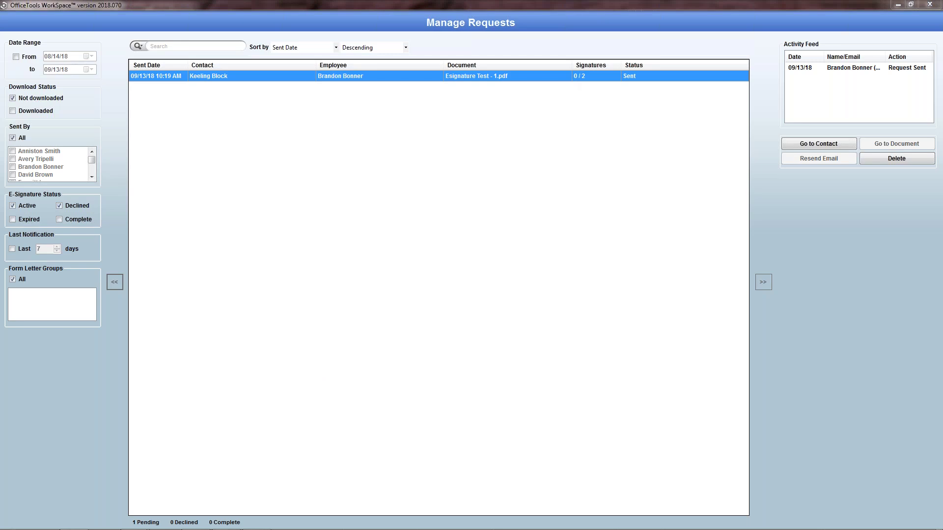
- Switch to the first signer's Gmail inbox, read the signing request email for Esignature Test - 1.pdf and open the document for signing
drag(300, 0, 373, 75)
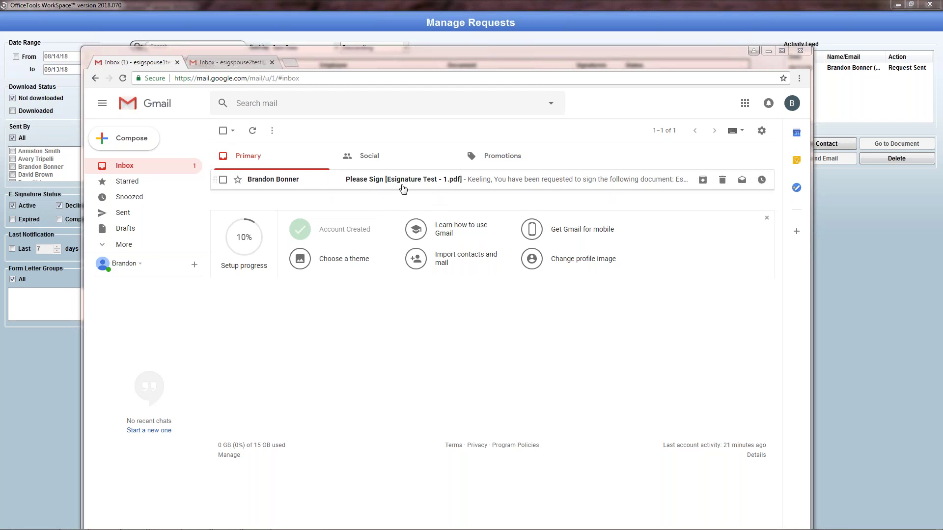
click(426, 188)
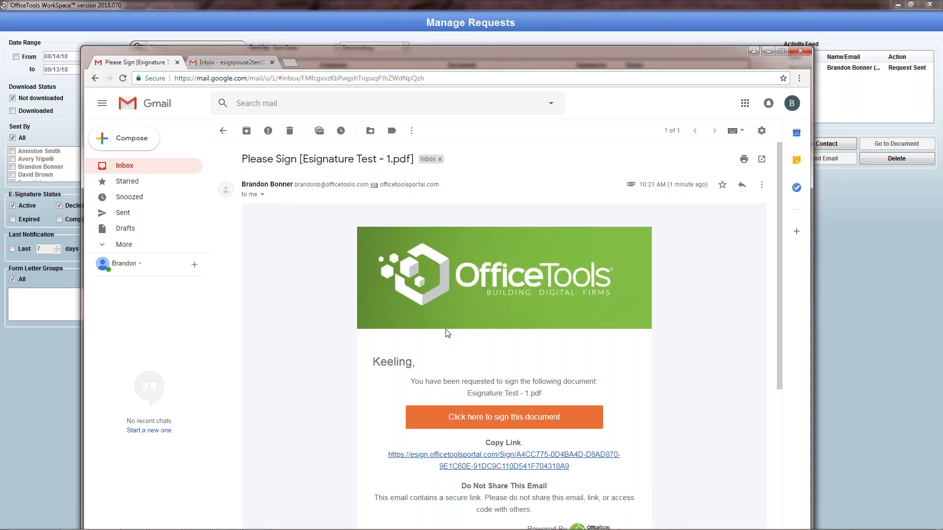
scroll(447, 333, down, 5)
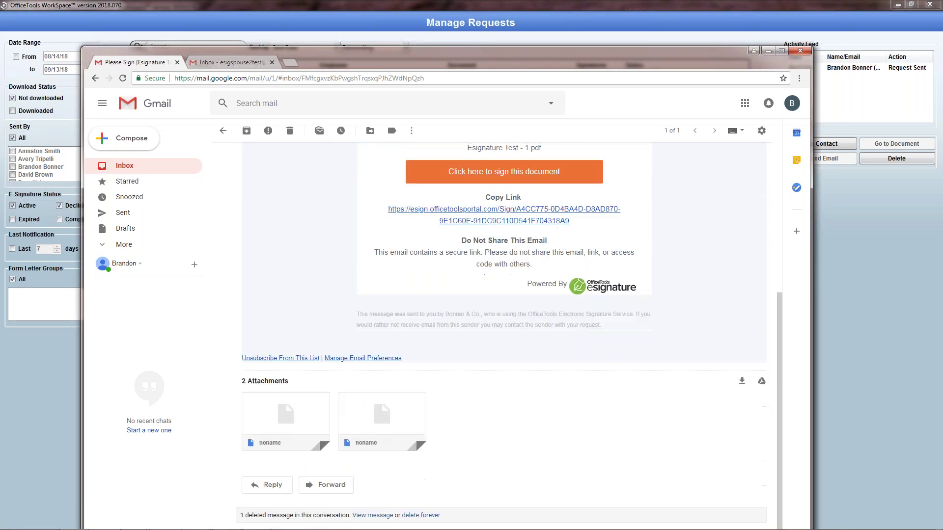
scroll(466, 294, up, 3)
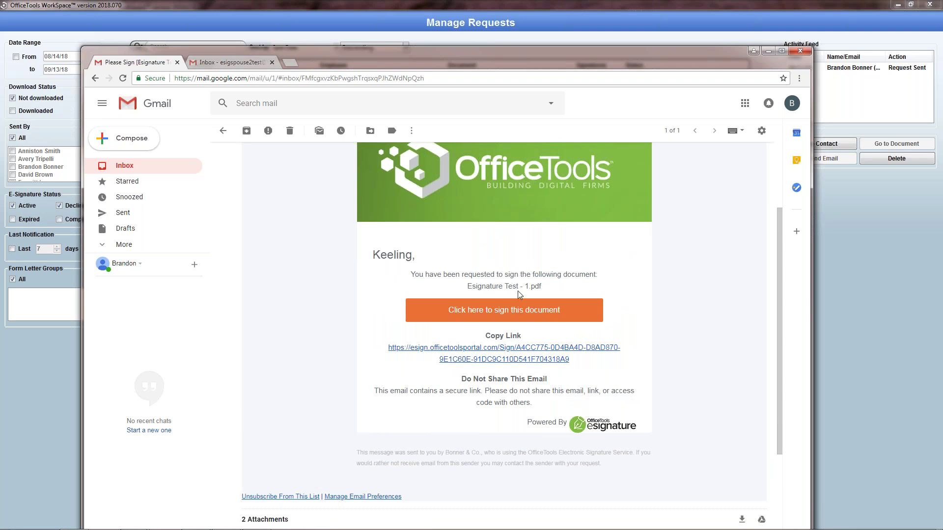
click(489, 314)
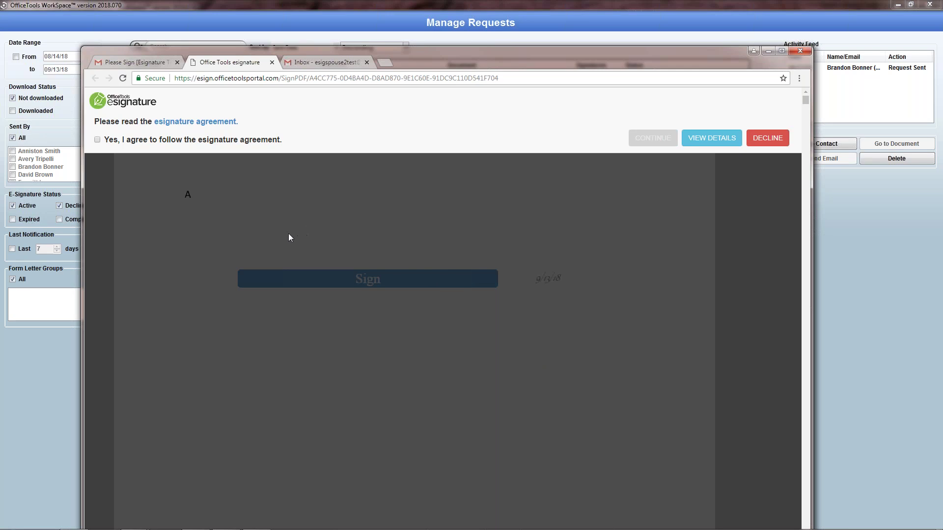
- Accept the esignature agreement, confirm the first signer's name and initials, and sign the signature field
click(98, 140)
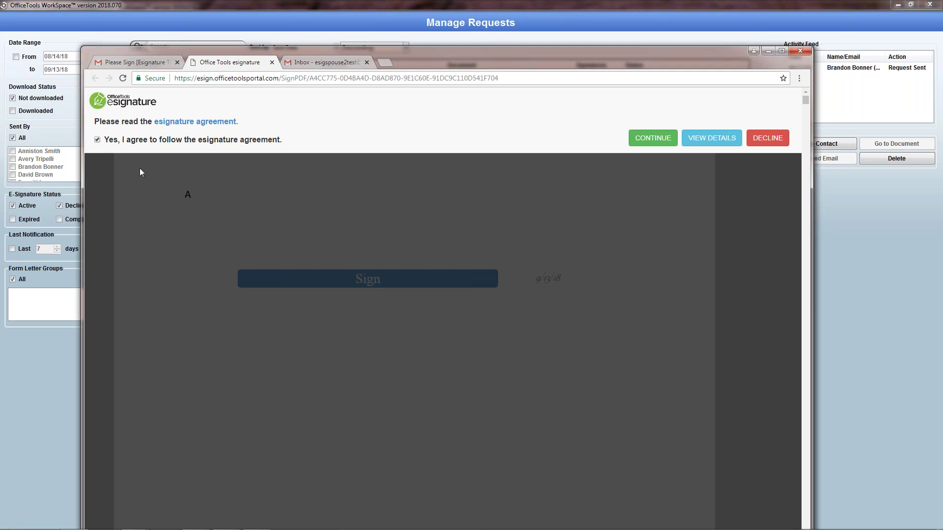
click(648, 142)
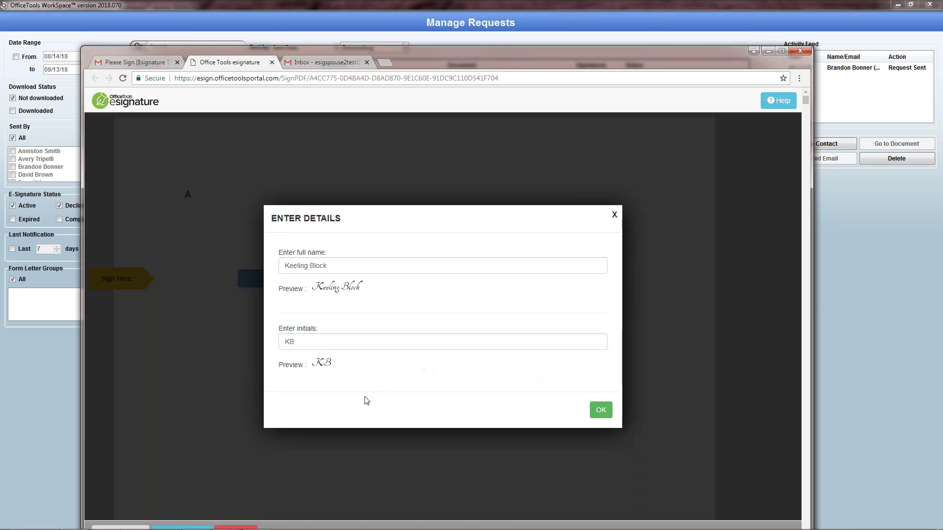
click(600, 410)
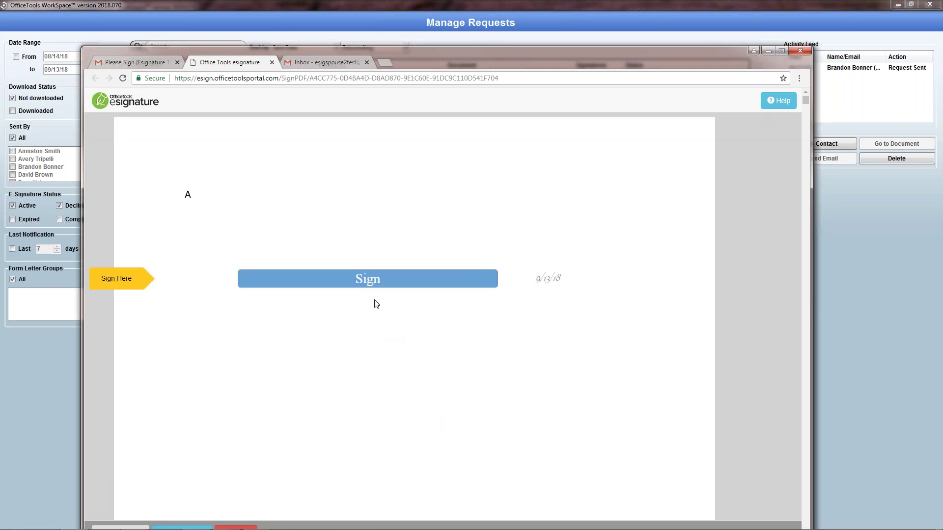
click(374, 280)
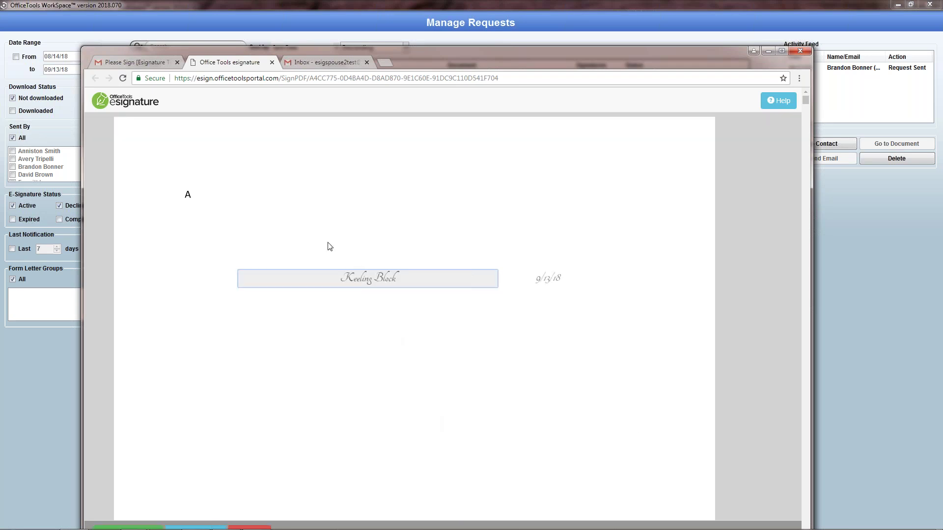
- Review the document's pages and sender details, then submit the first signer's signed document
scroll(416, 373, down, 10)
scroll(411, 360, down, 4)
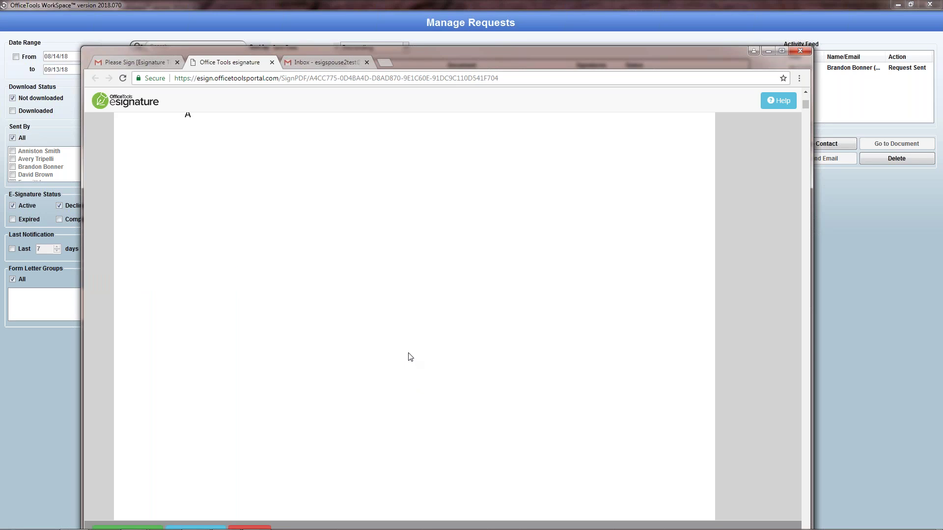
scroll(410, 358, up, 4)
scroll(410, 357, up, 6)
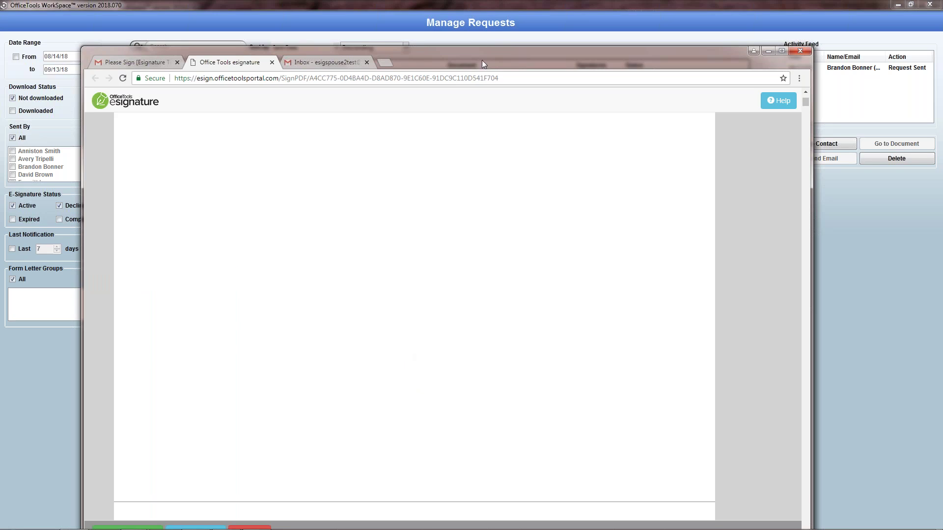
drag(484, 50, 492, 10)
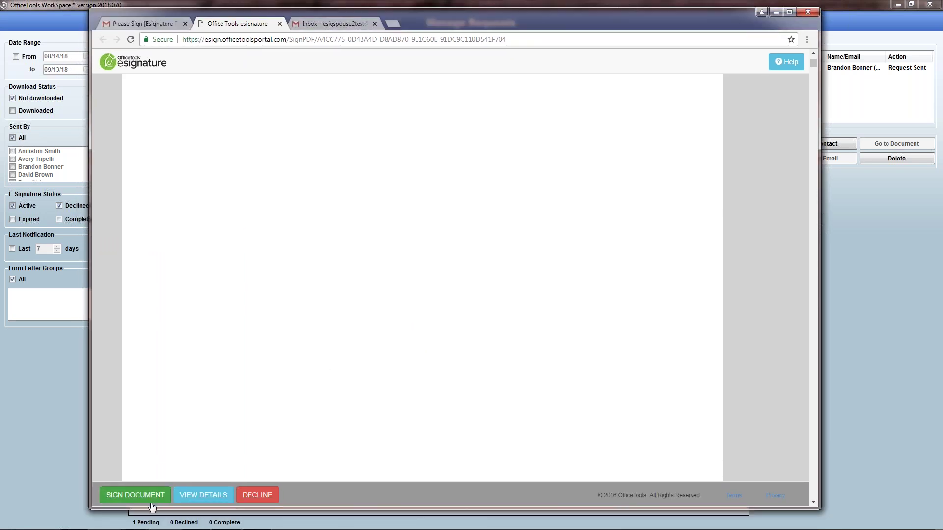
click(201, 497)
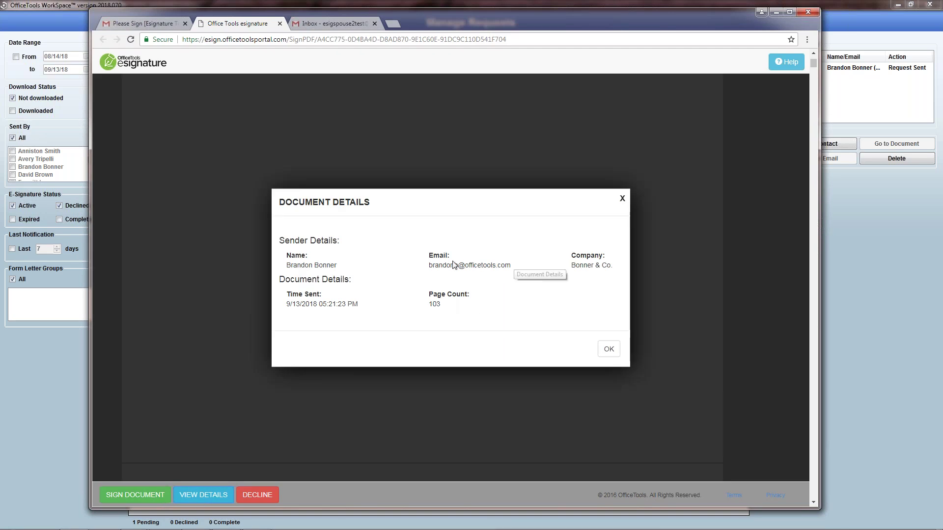
click(614, 352)
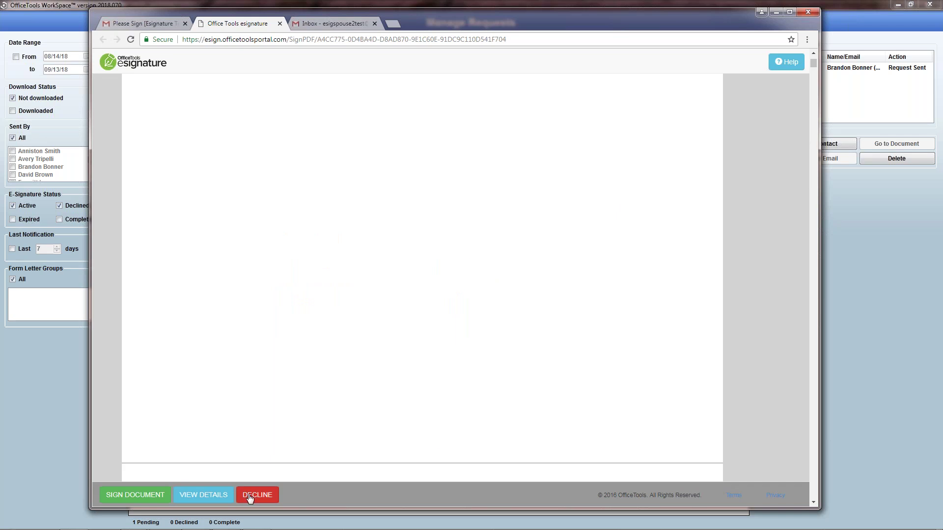
click(158, 499)
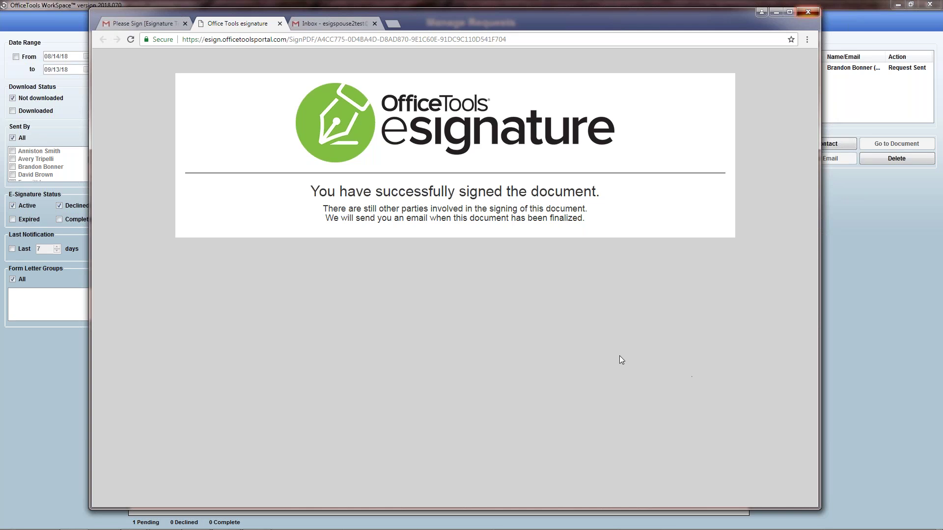
- Return to OfficeTools WorkSpace, shrink the Manage Requests window and bring the contact's document list to the front
key(alt+Tab)
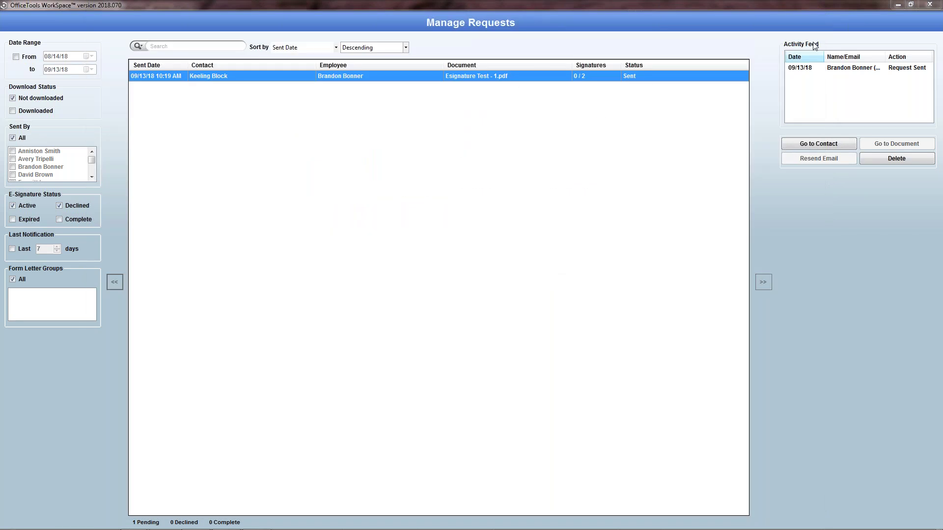
double_click(880, 5)
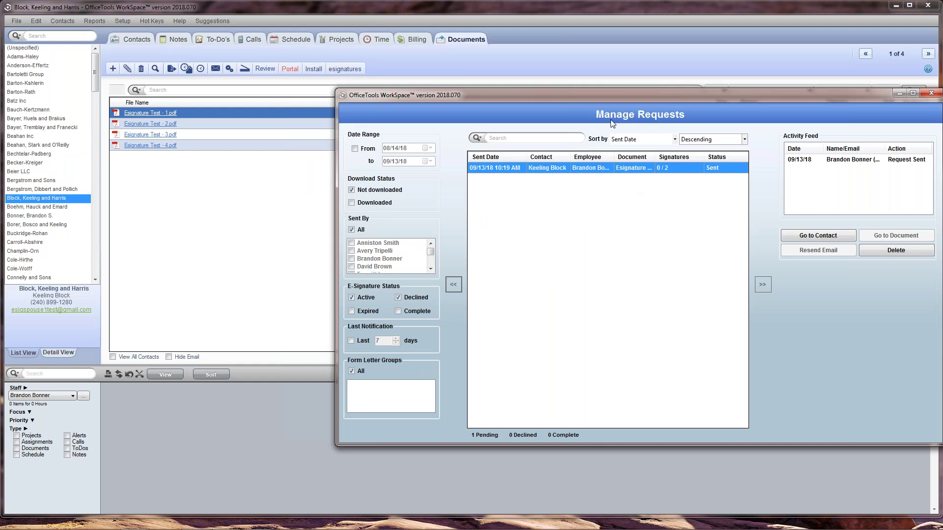
drag(611, 95, 597, 198)
click(386, 175)
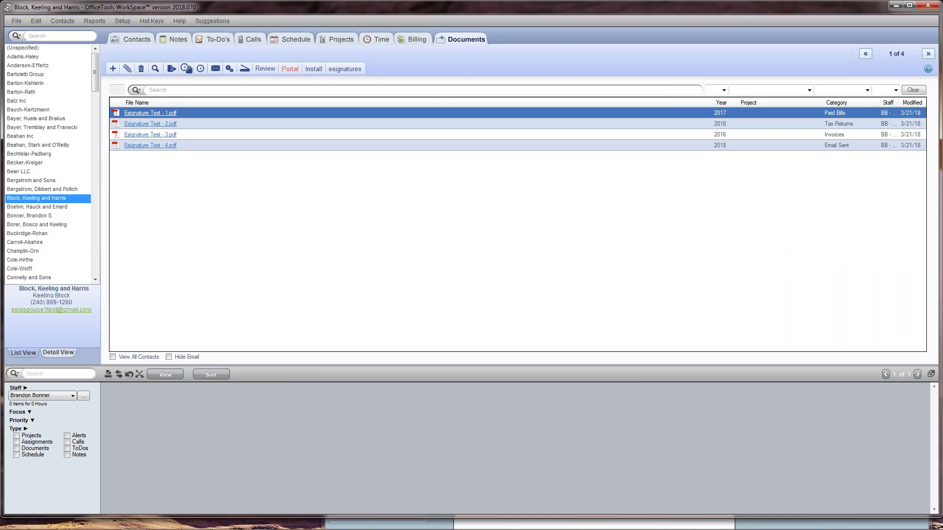
mouse_move(186, 524)
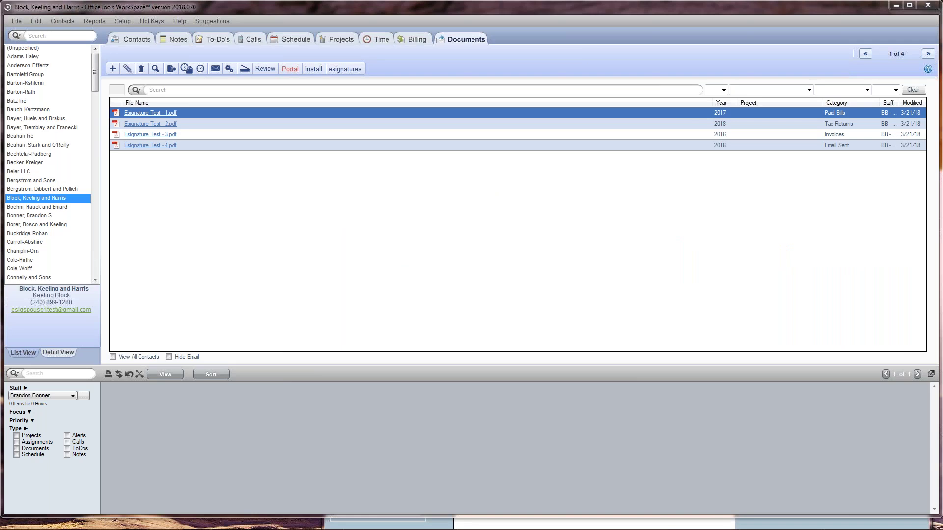
click(344, 69)
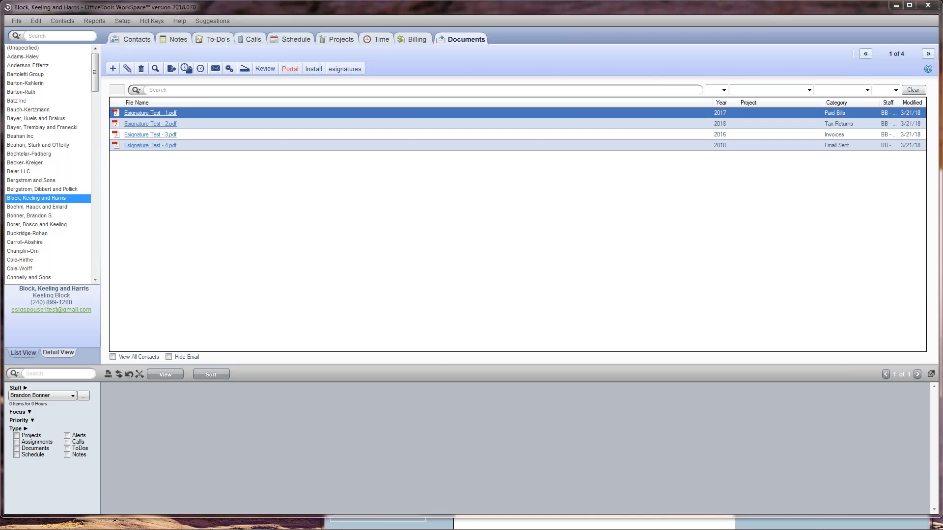
- Switch to the second signer's Gmail inbox in a maximized window and open the signing link from the Esignature Test - 1.pdf request email
drag(406, 0, 459, 84)
double_click(460, 83)
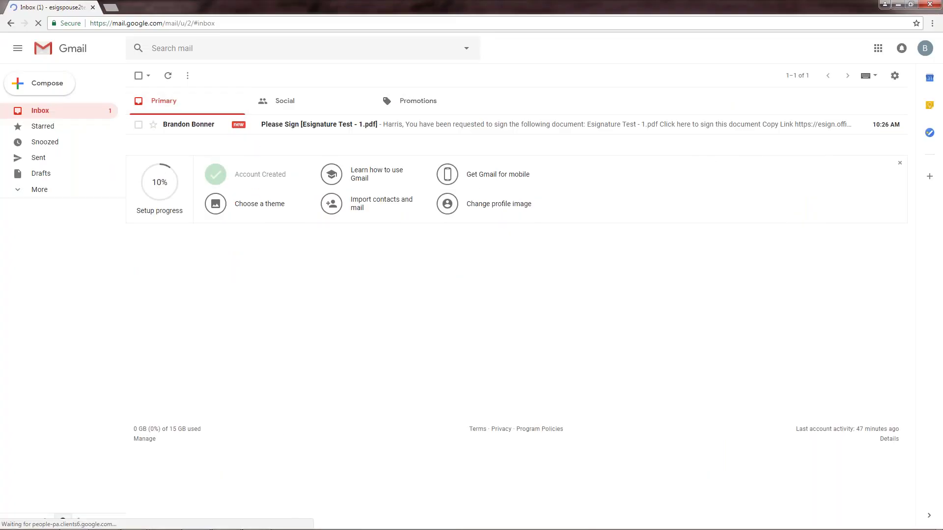
click(340, 127)
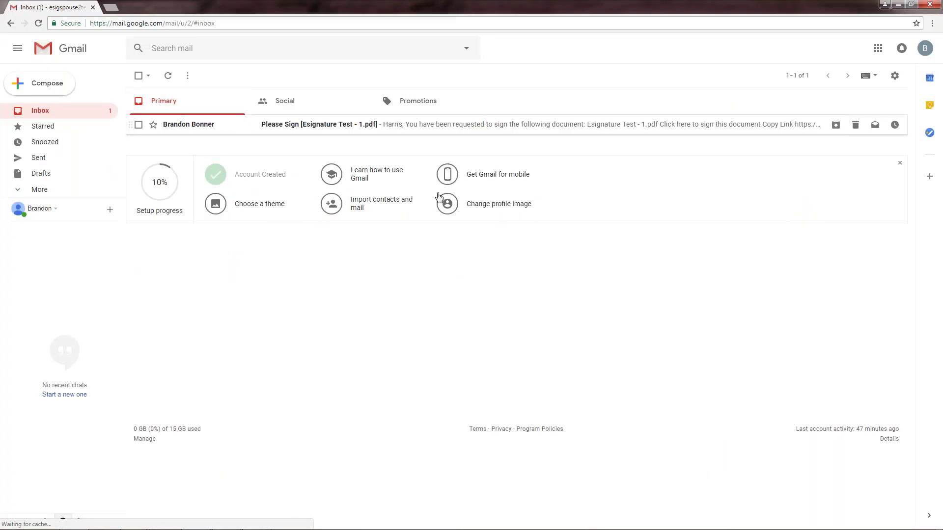
click(417, 402)
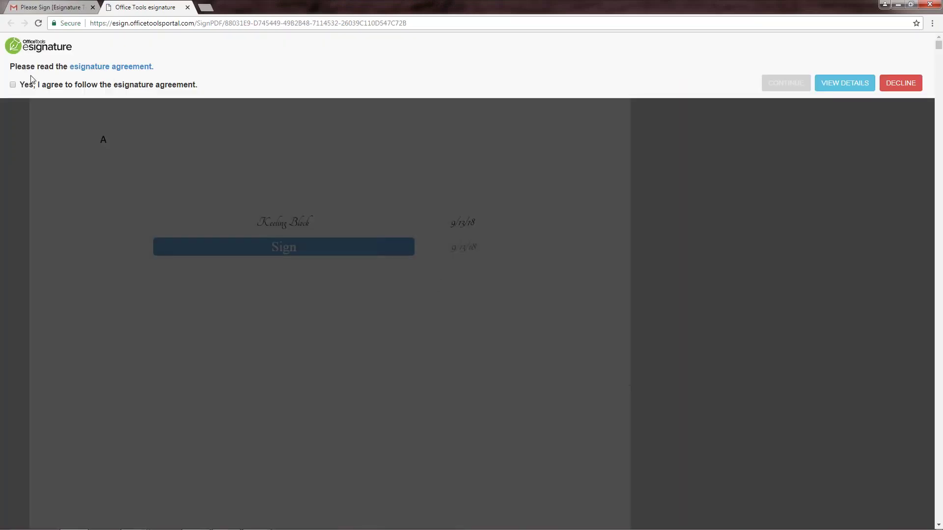
- Accept the esignature agreement, confirm the second signer's name and initials, sign the signature field and submit the signed document
click(12, 86)
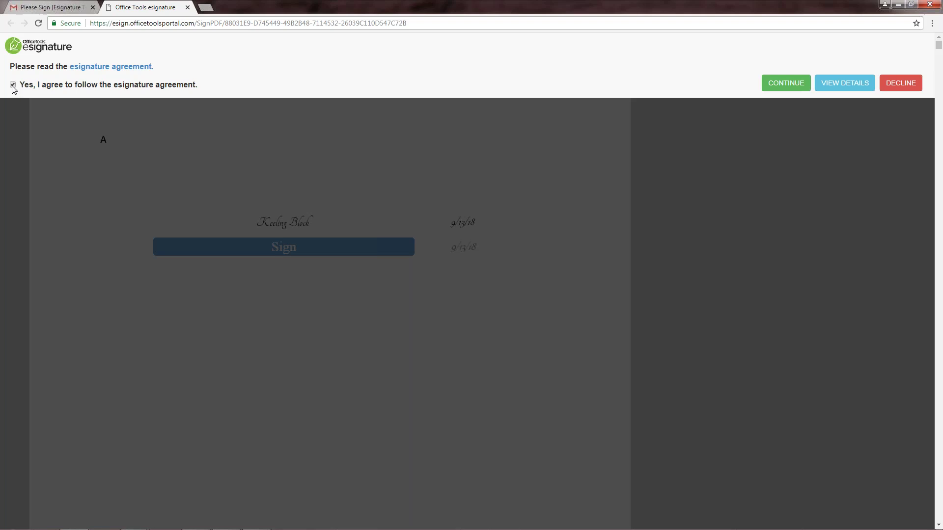
click(779, 84)
click(451, 305)
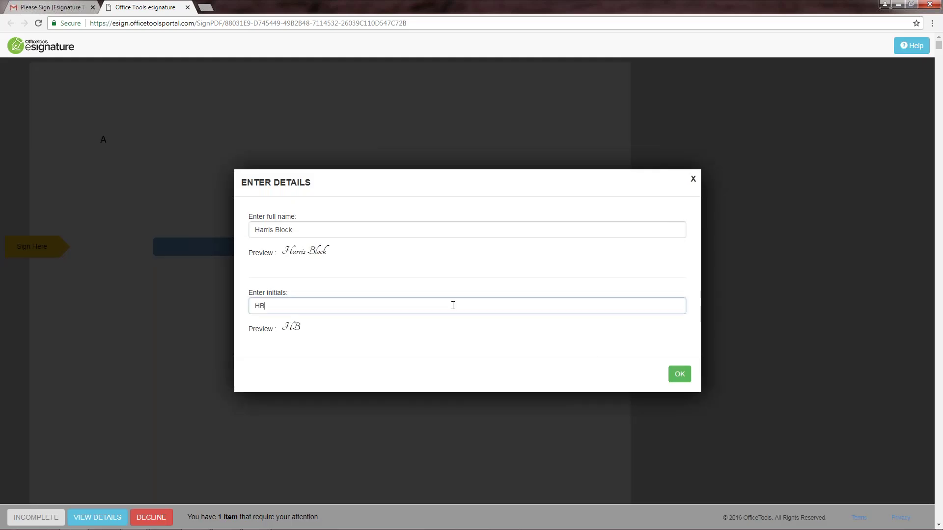
click(680, 374)
click(276, 253)
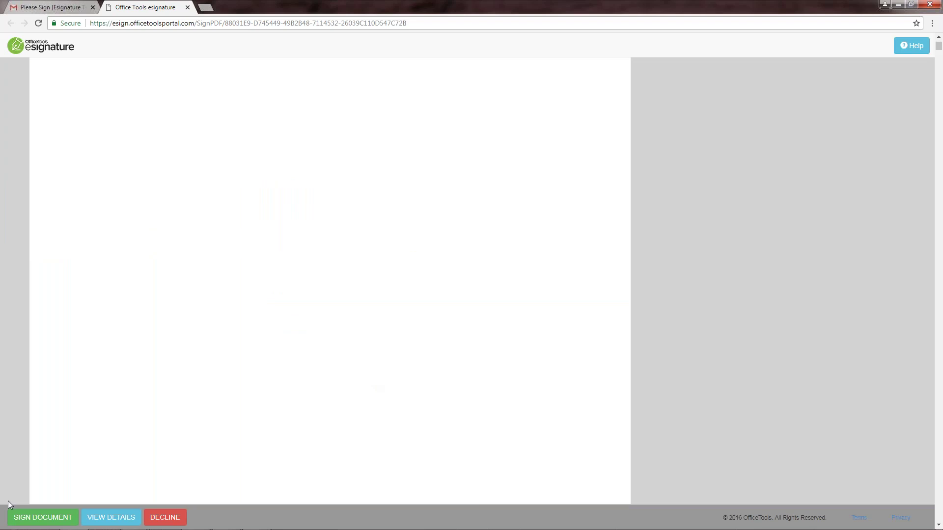
click(22, 518)
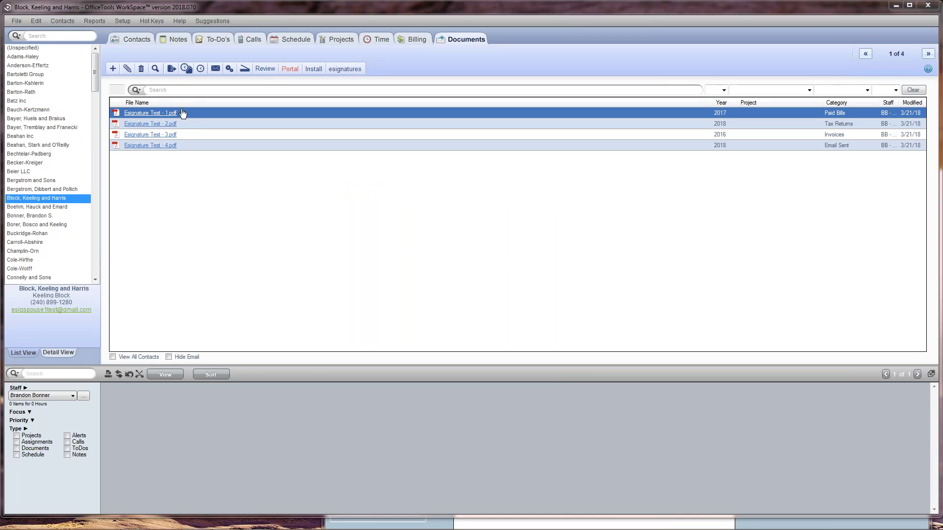
- Bring up the Manage Requests window in OfficeTools WorkSpace, reposition it to check the sent request's status, and dismiss it
click(819, 518)
drag(764, 199, 763, 67)
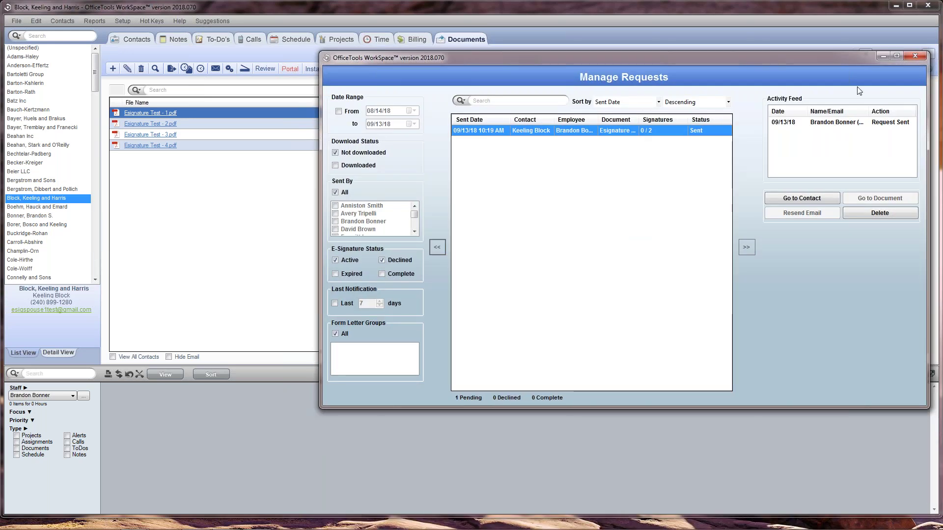
drag(839, 57, 804, 150)
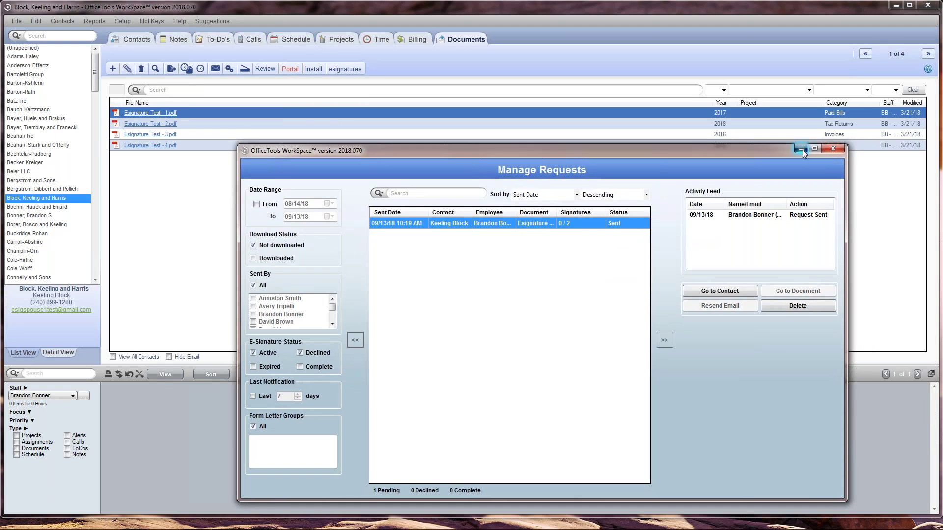
key(Escape)
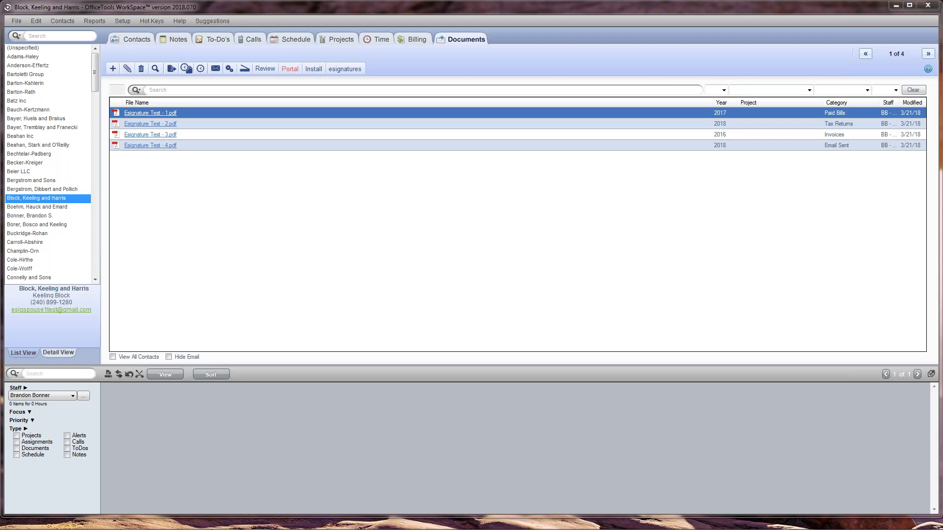
- Review the contact's additional contacts in detail, from the main contact to the dependent spouse, and close the window
click(131, 39)
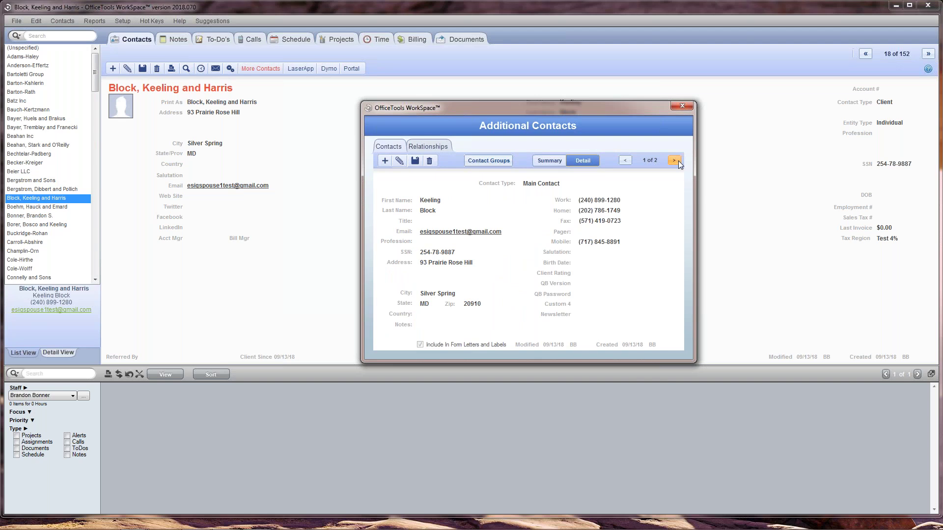
click(675, 161)
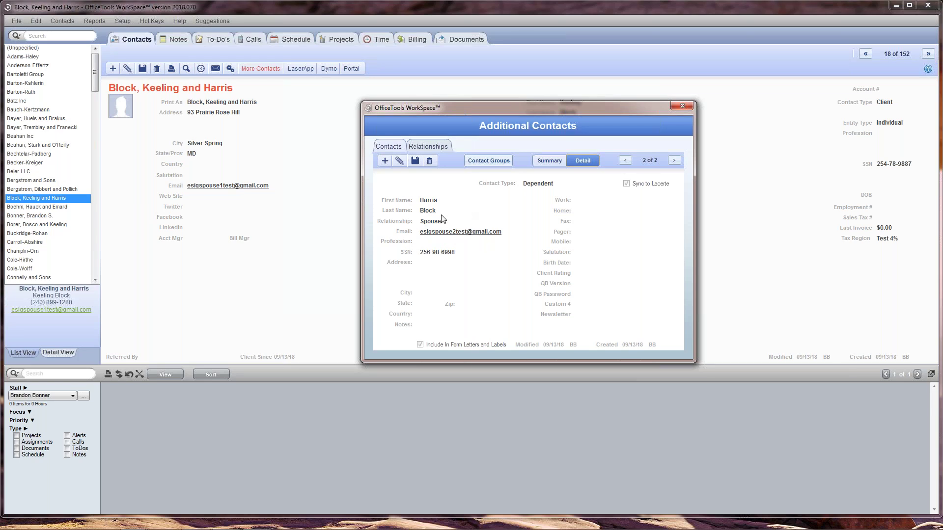
click(685, 106)
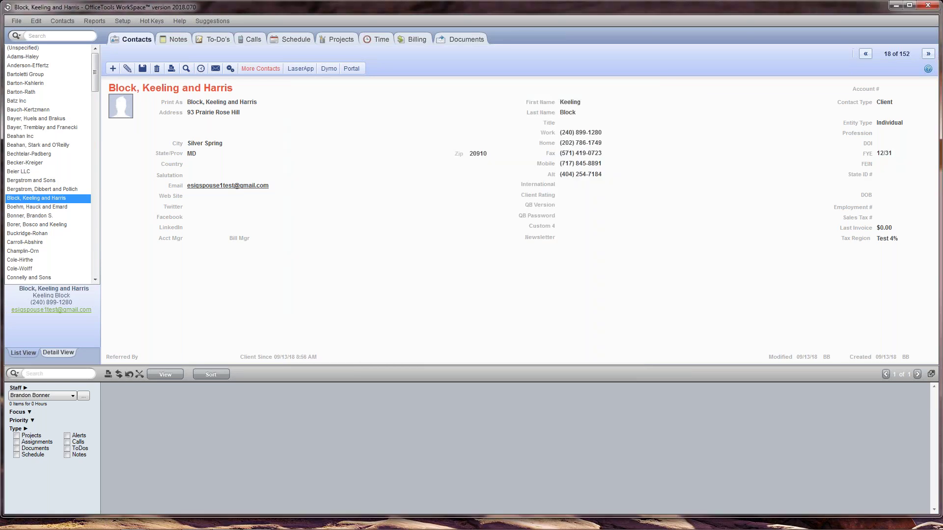